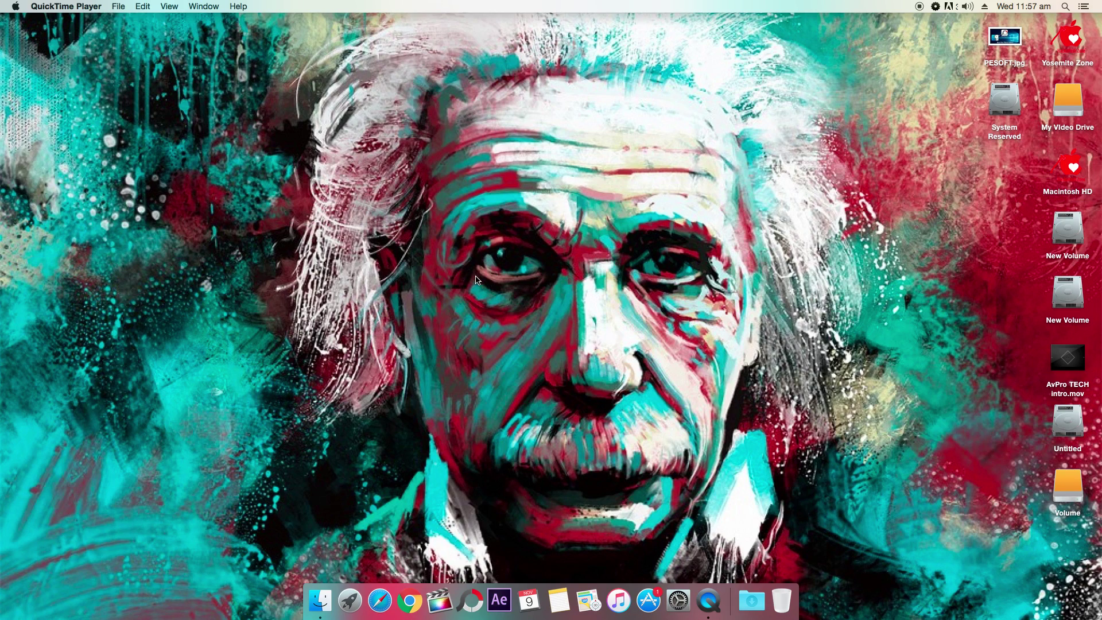
Step: Launch PhotoScape X from the Dock
left_click(463, 608)
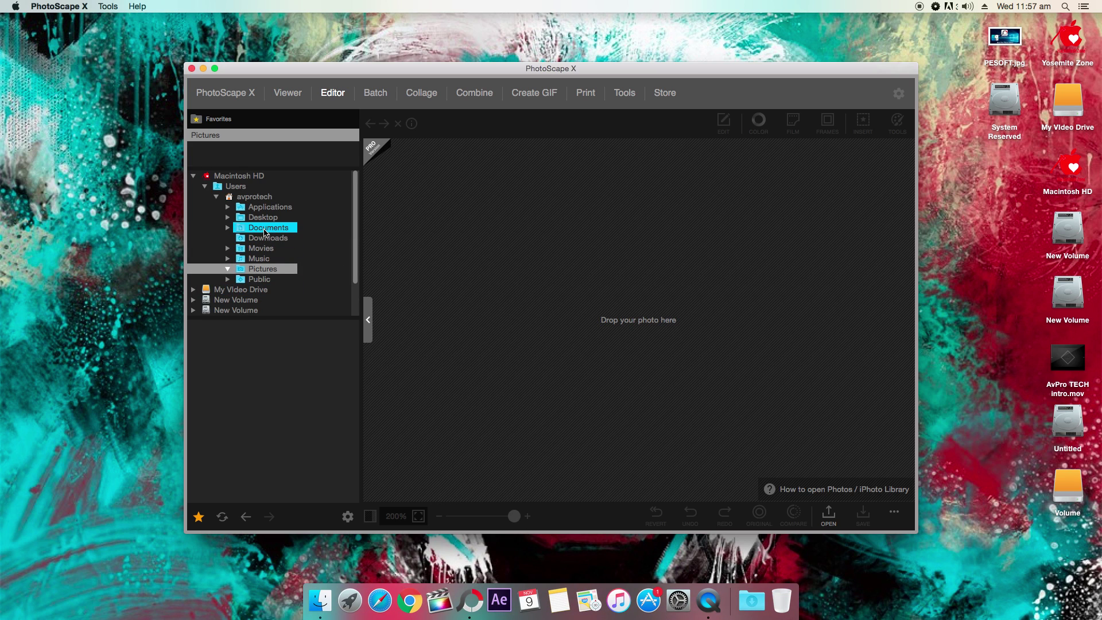
Step: Open the 1920 x 1080 Einstein wallpaper from the Documents folder and zoom in on it
double_click(268, 228)
double_click(210, 338)
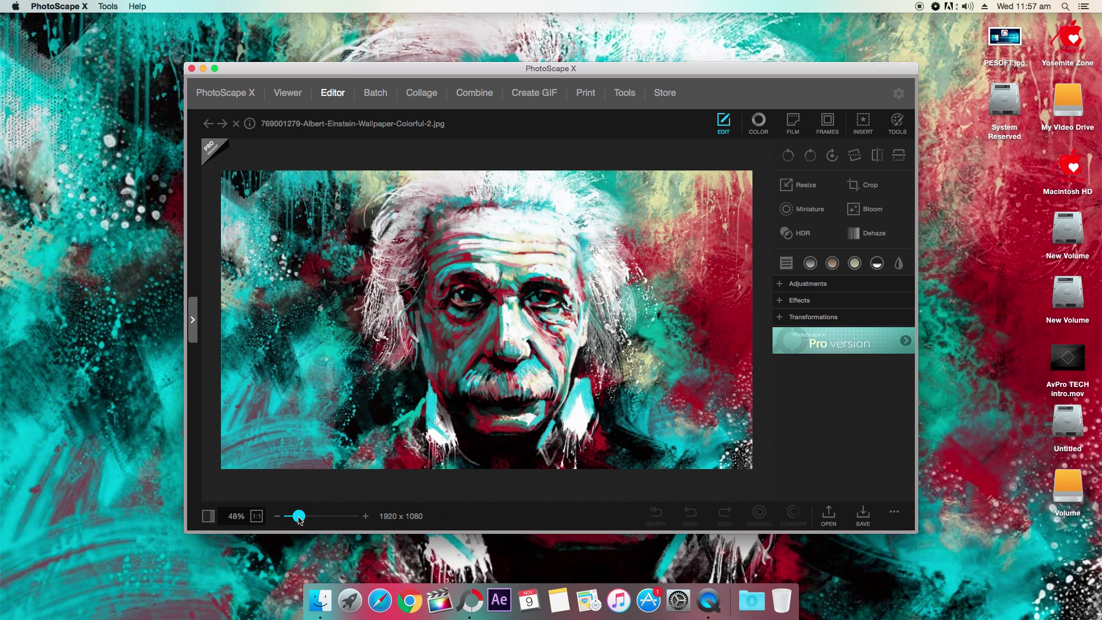
mouse_move(305, 520)
left_mouse_down()
mouse_move(359, 523)
mouse_move(287, 526)
left_mouse_up()
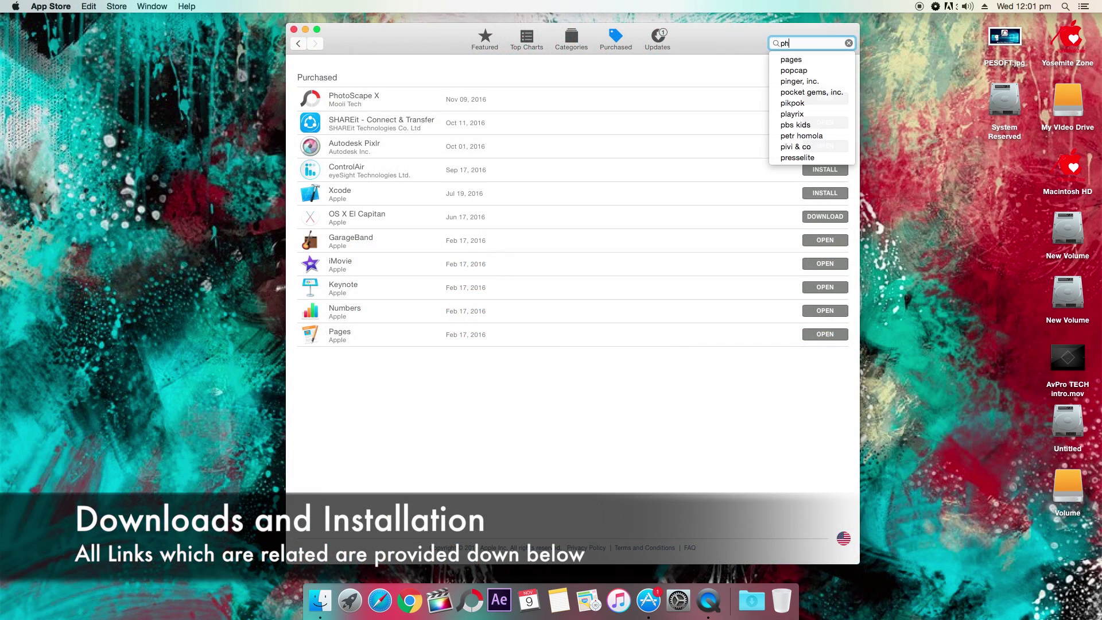
Step: Search the Mac App Store for 'photscape' and open the PhotoScape X result
type("t")
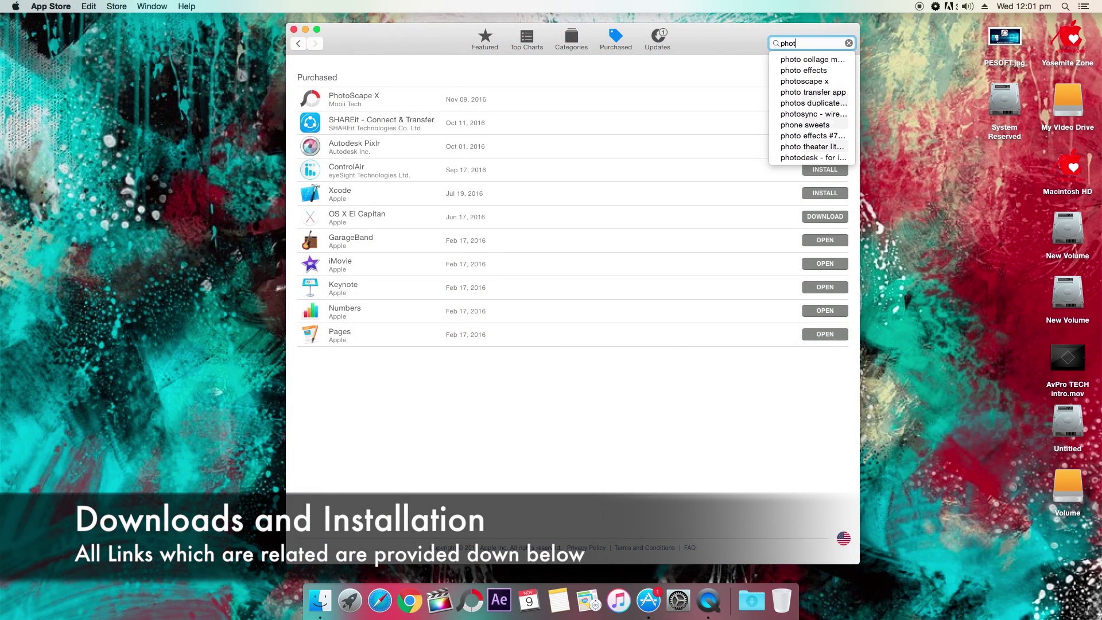
type("scape")
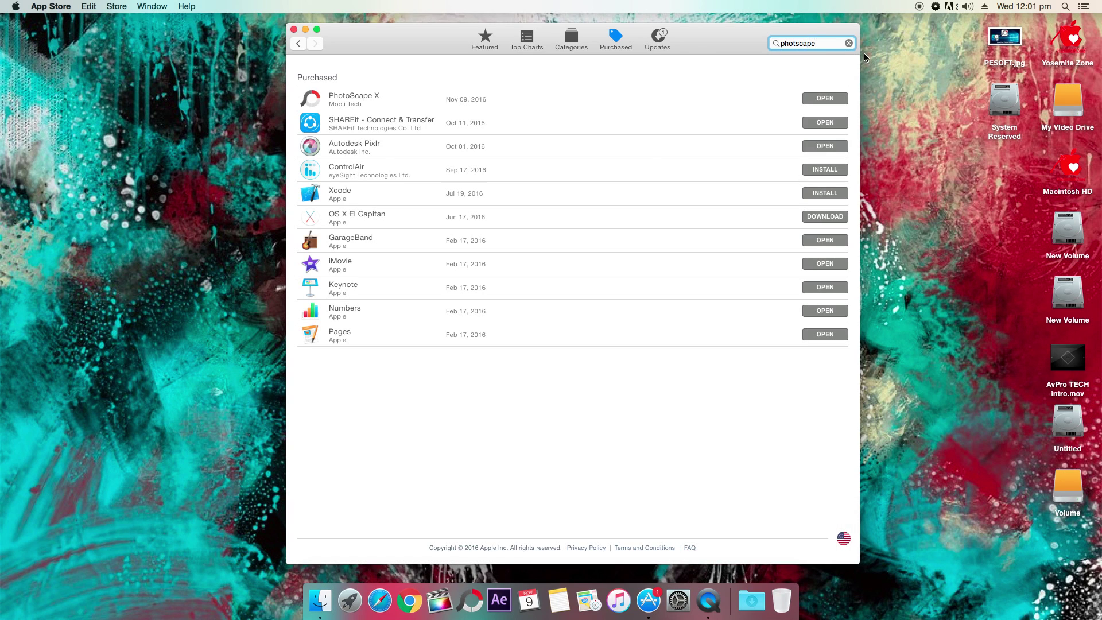
key("Return")
left_click(372, 99)
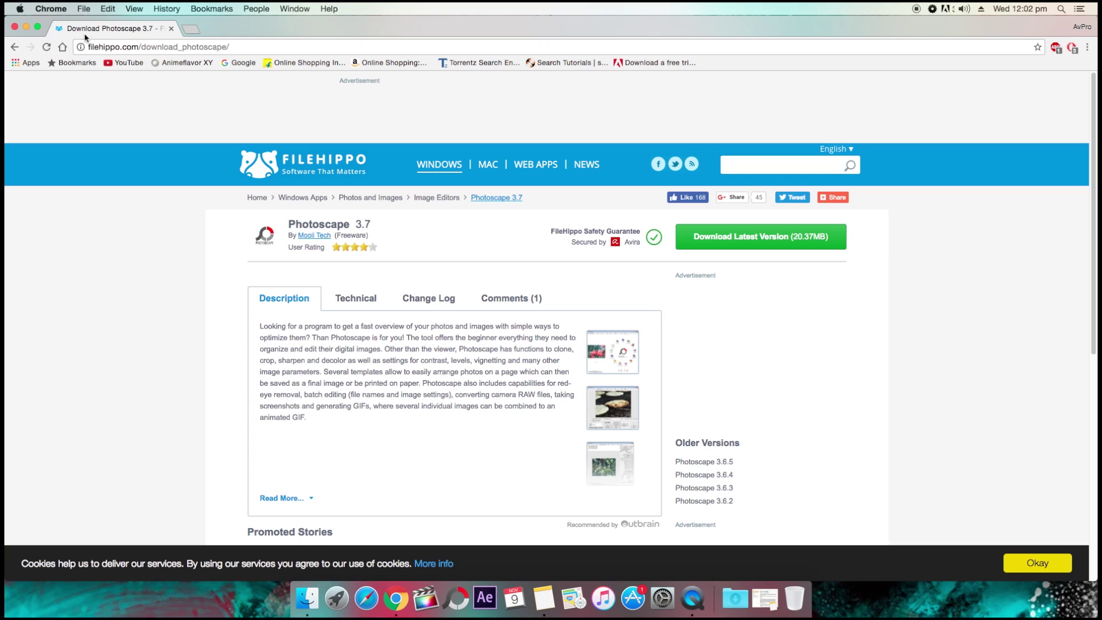
Step: Select and deselect the FileHippo page address in Chrome, then scroll the page
left_click_drag(240, 44, 83, 45)
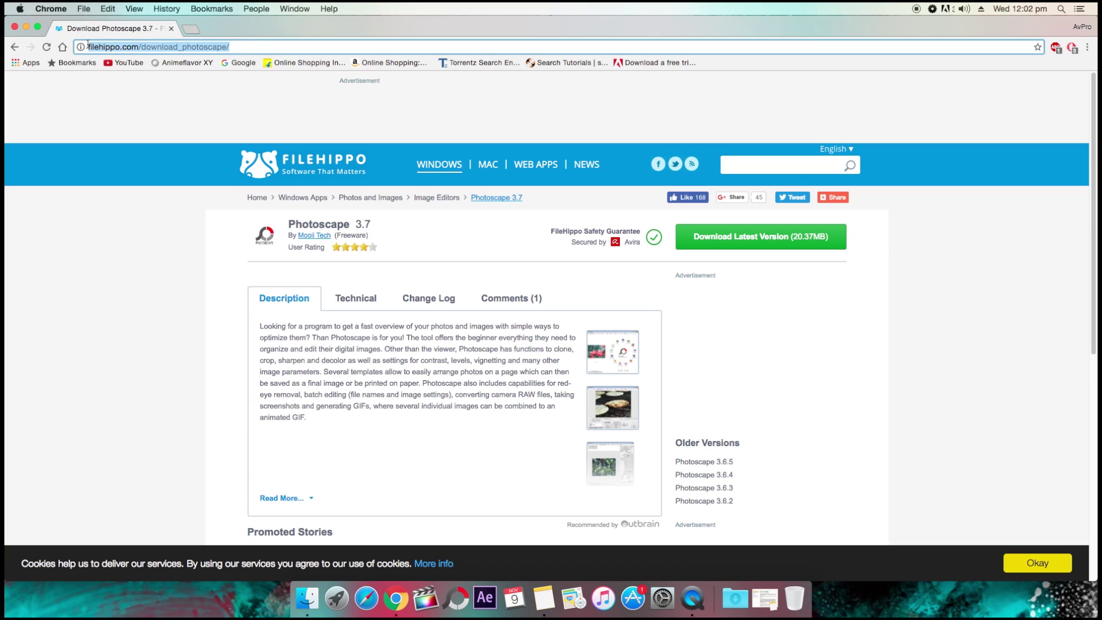
left_click(175, 232)
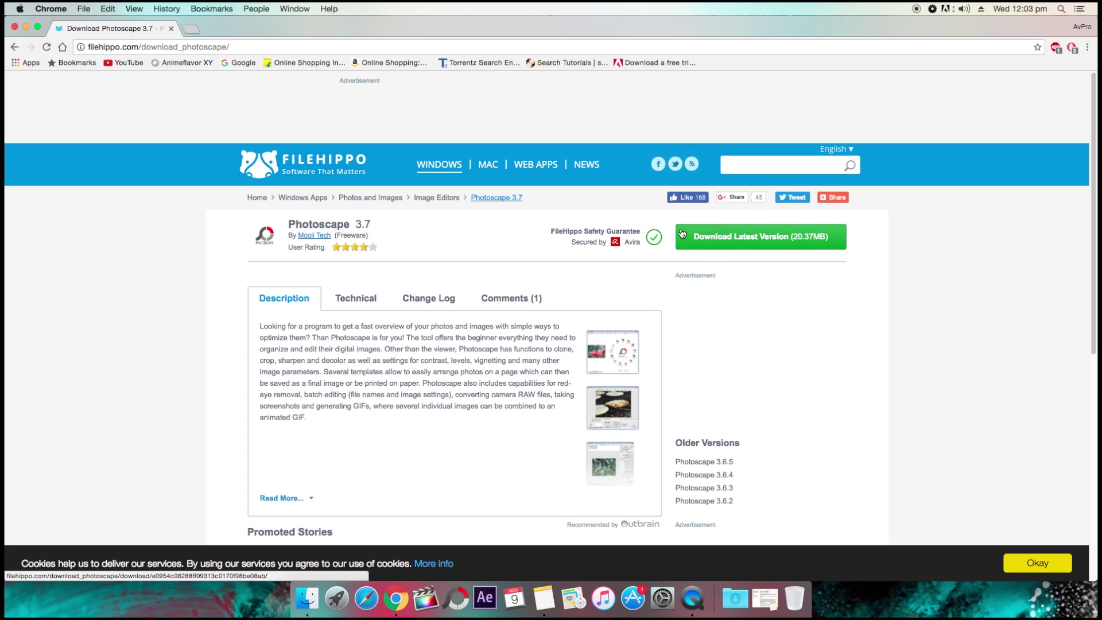
scroll(399, 277, "down", 7)
scroll(455, 299, "up", 4)
scroll(442, 287, "up", 3)
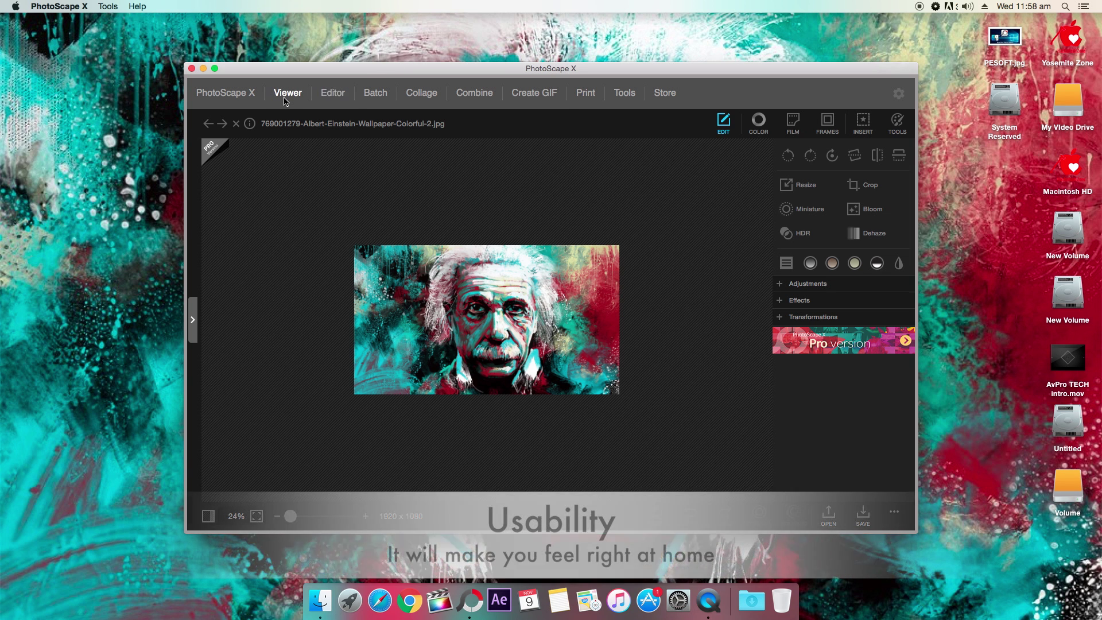
left_click(285, 100)
left_click(326, 94)
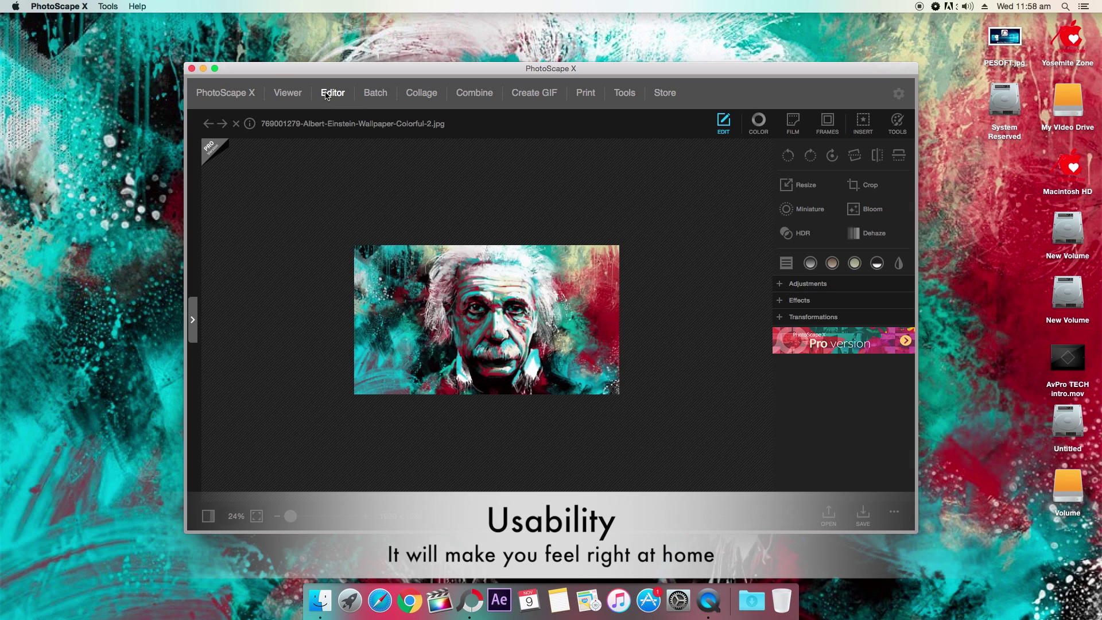
left_click(374, 93)
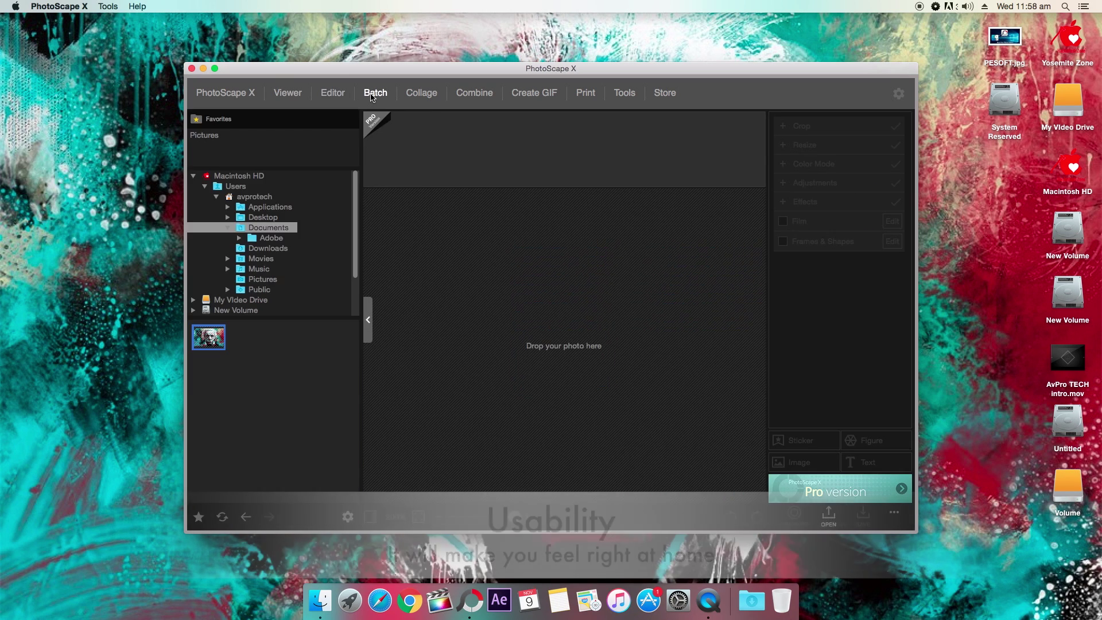
left_click(424, 93)
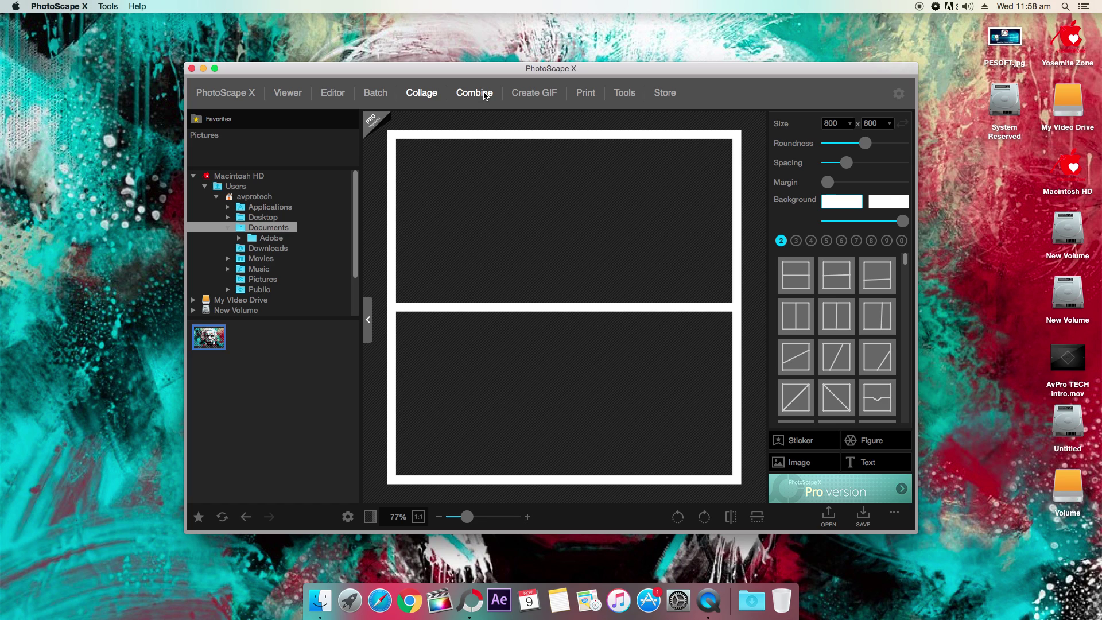
left_click(485, 95)
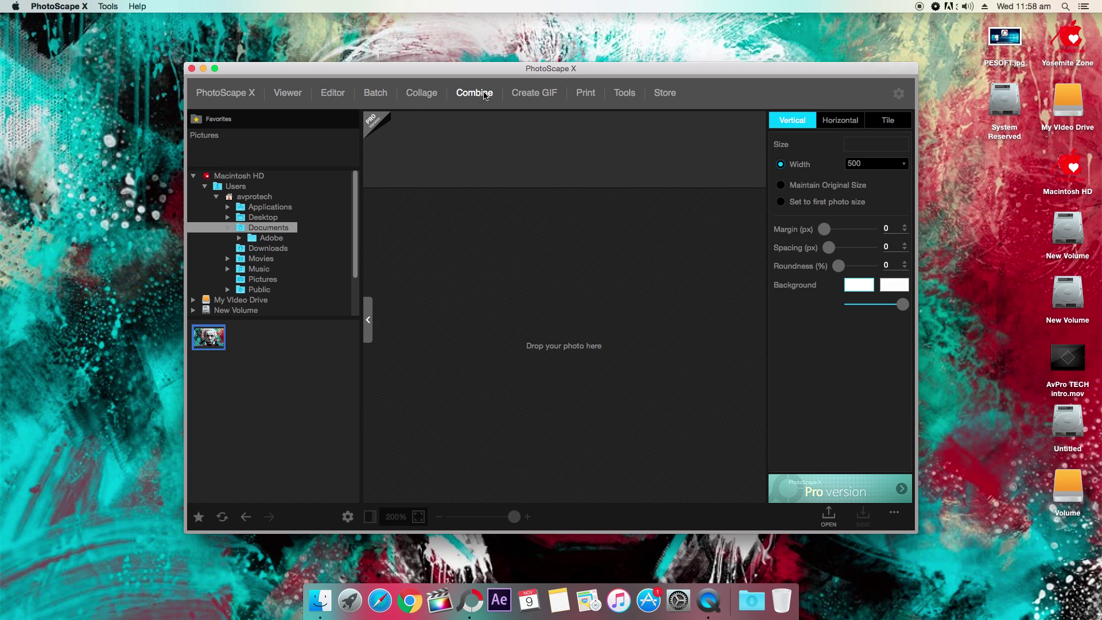
left_click(531, 95)
left_click(584, 95)
left_click(628, 94)
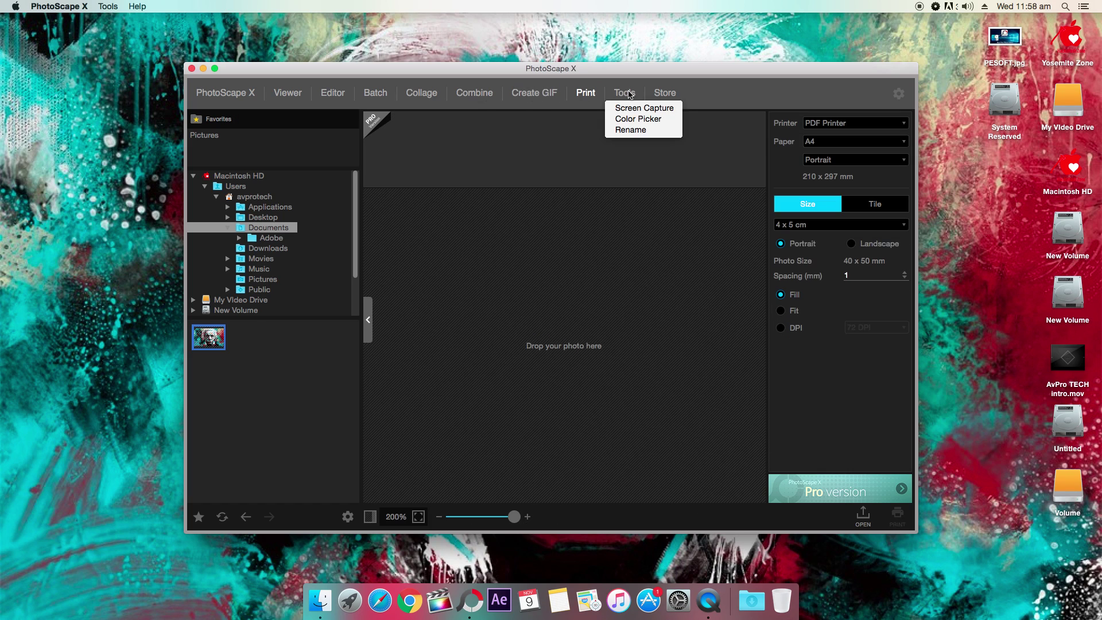
left_click(664, 95)
left_click(628, 94)
left_click(665, 95)
left_click(333, 95)
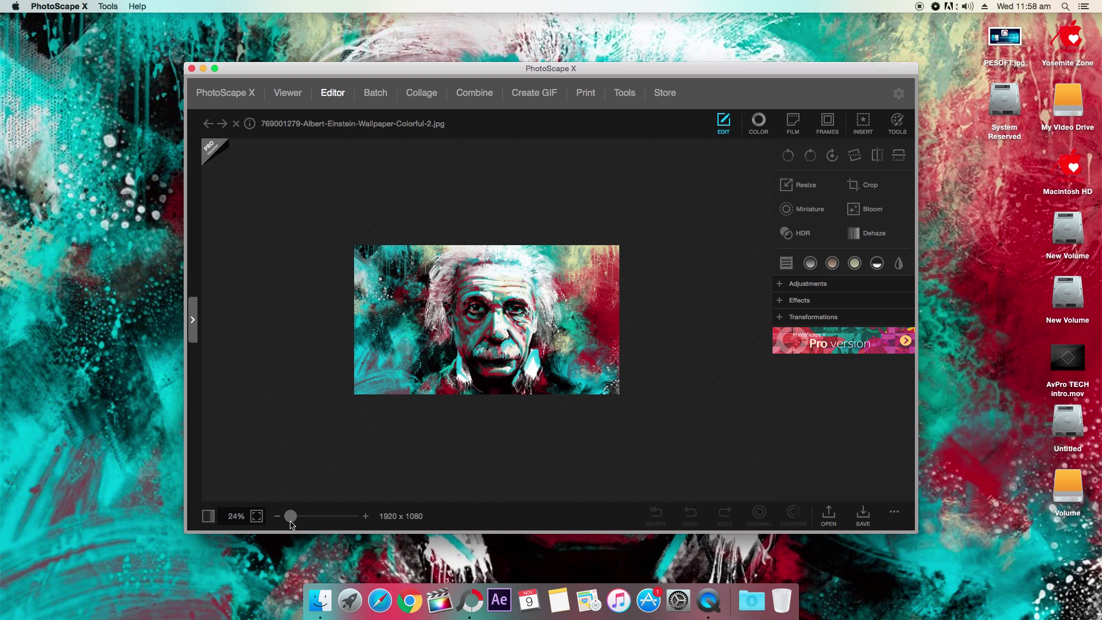
Step: Set the resize width preset to 3840 px so the height becomes 2160, leaving height unchanged
mouse_move(290, 522)
left_mouse_down()
mouse_move(310, 519)
mouse_move(295, 519)
left_mouse_up()
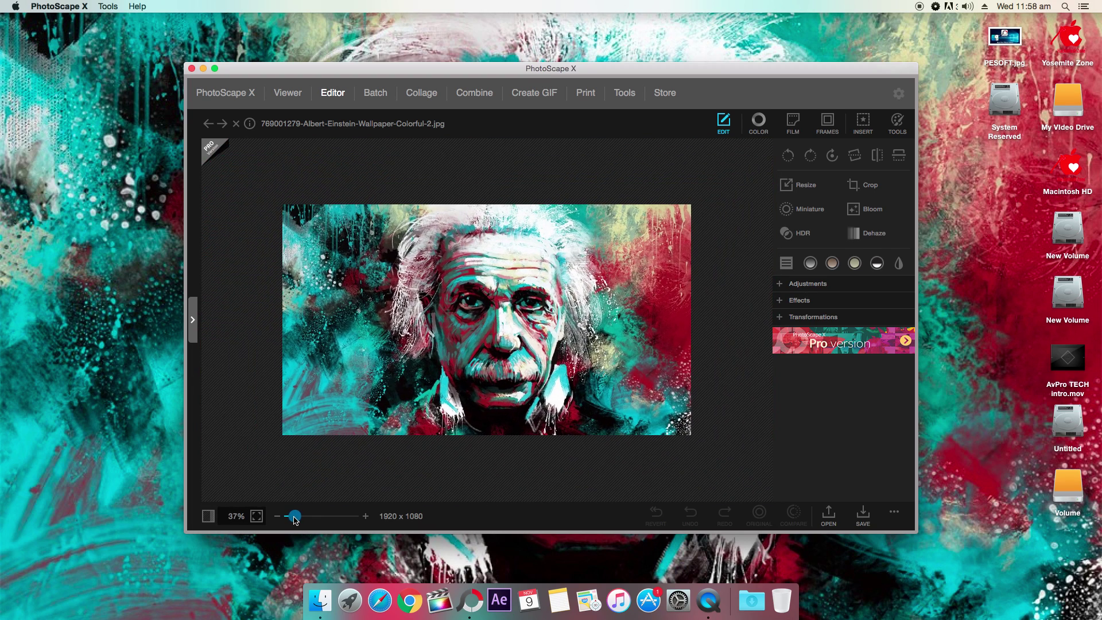
left_click(802, 190)
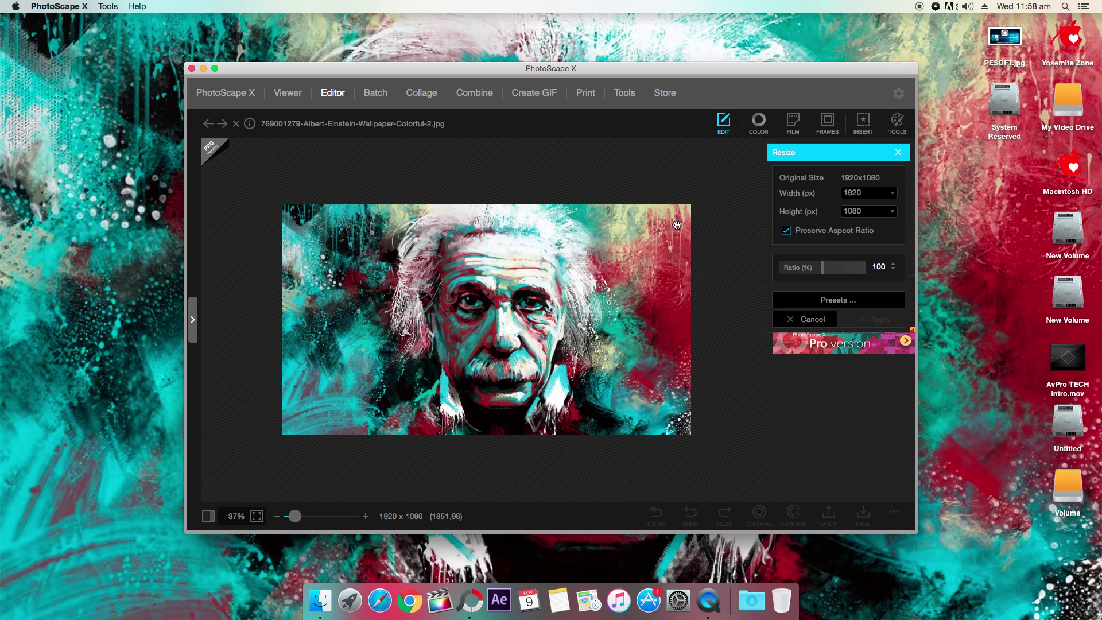
left_click(890, 194)
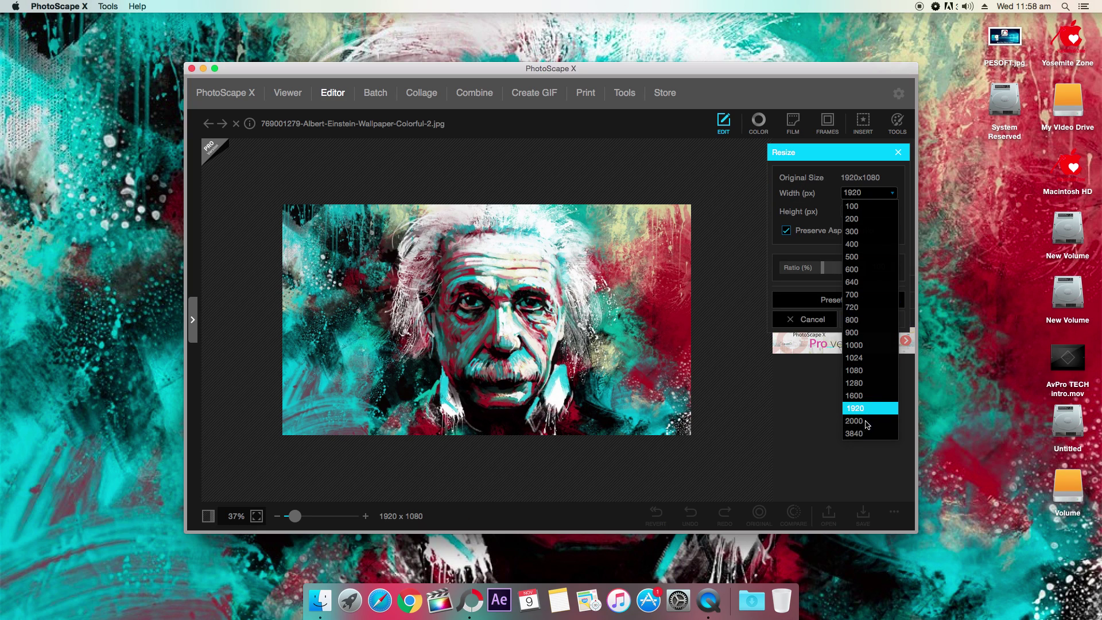
left_click(862, 435)
left_click(892, 214)
left_click(799, 214)
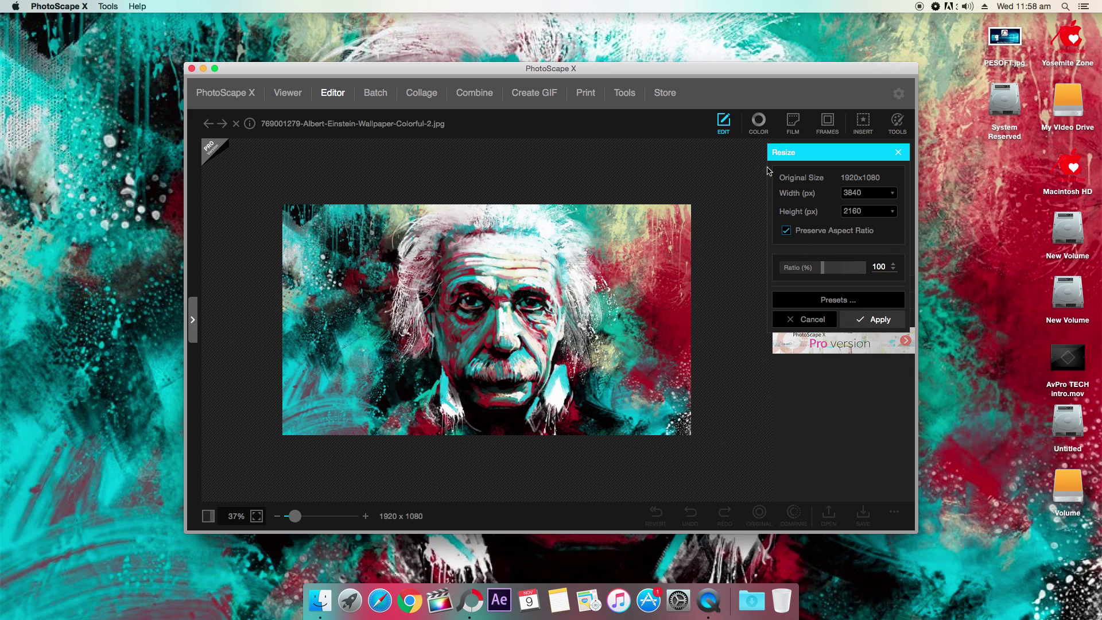
Step: In the Color panel, try brightness 15 and then reset it to 0
left_click(758, 122)
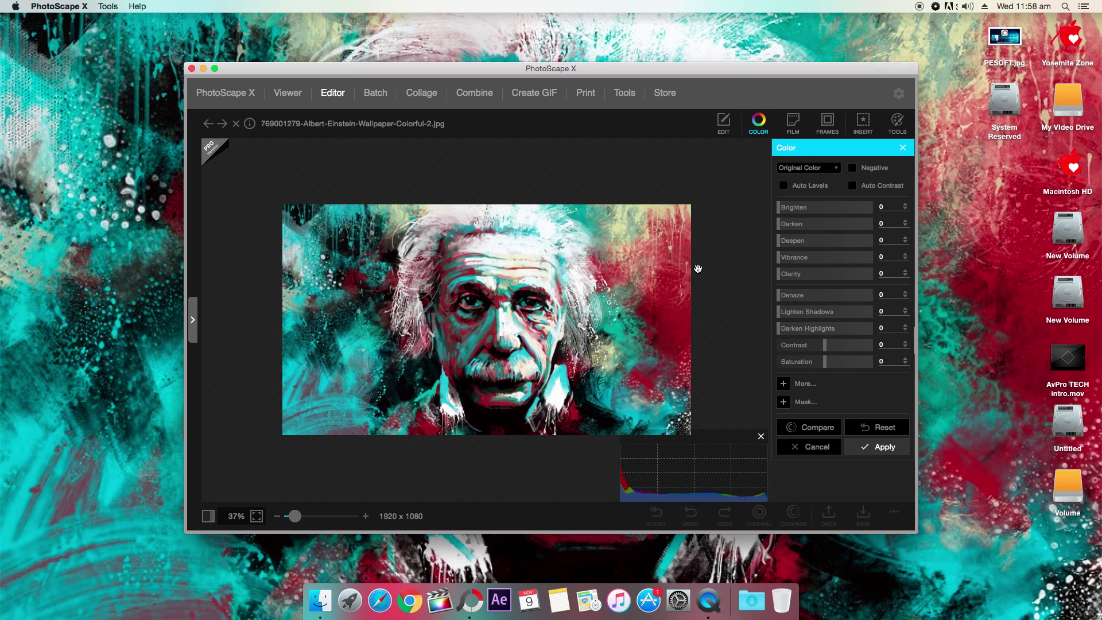
left_click(793, 209)
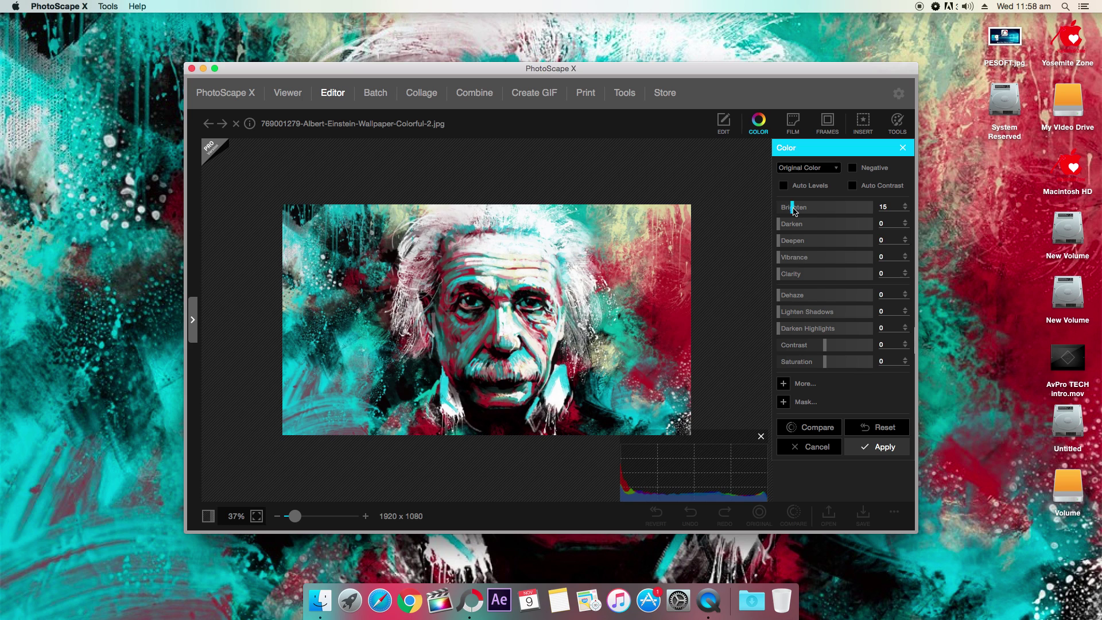
mouse_move(794, 211)
left_mouse_down()
mouse_move(871, 210)
mouse_move(758, 212)
mouse_move(817, 226)
mouse_move(777, 226)
left_mouse_up()
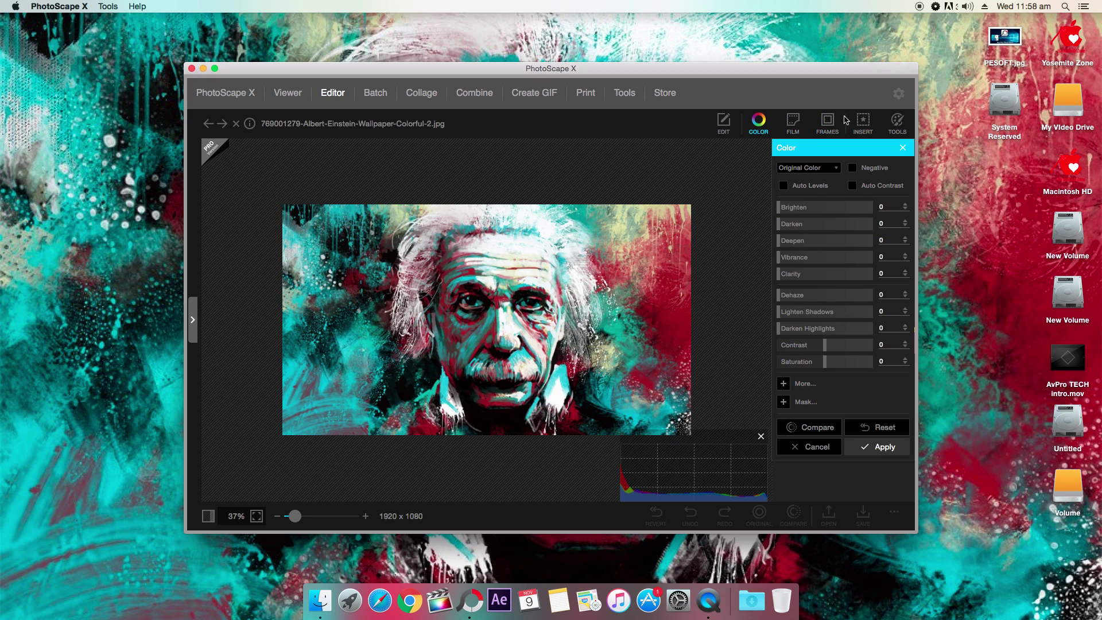
Step: Draw a test arrow across the forehead and a short white line on the hair, then delete both
left_click(866, 122)
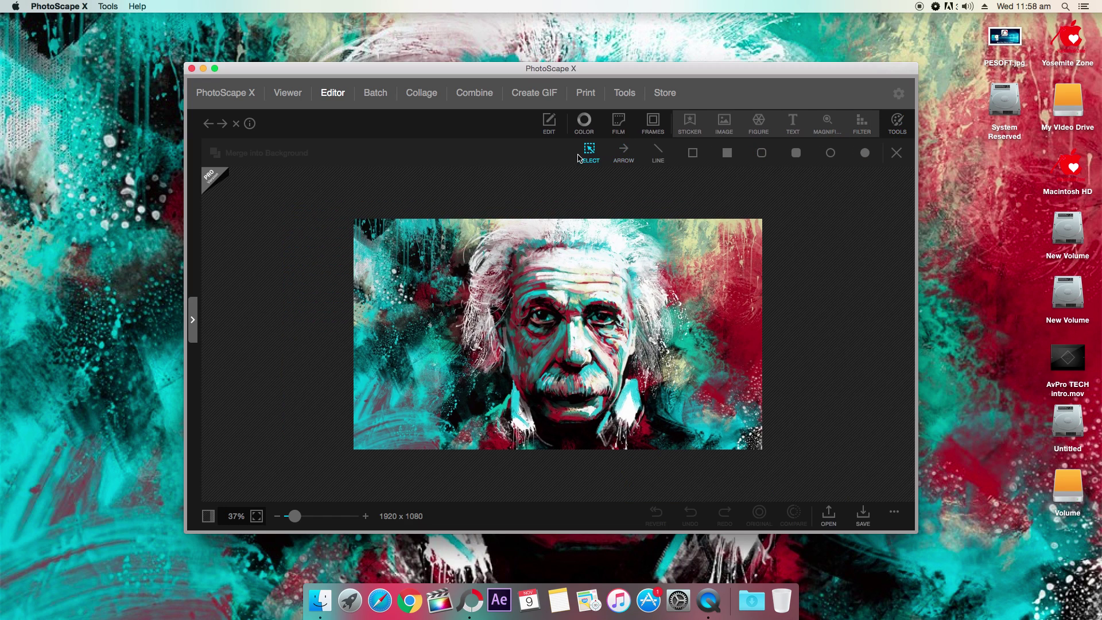
left_click(630, 155)
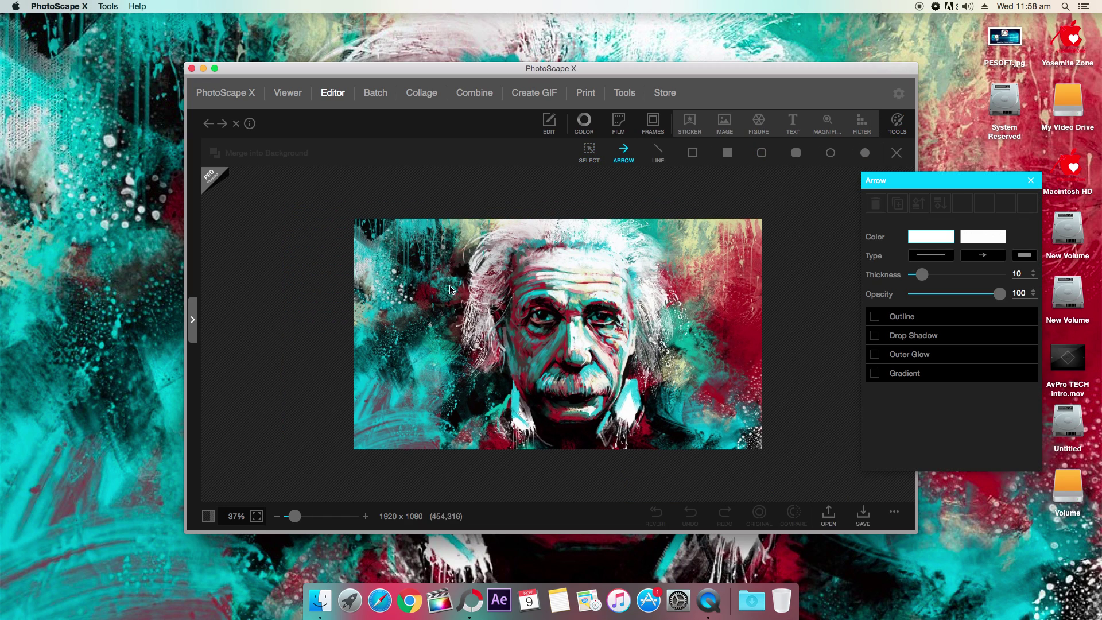
left_click_drag(450, 286, 752, 297)
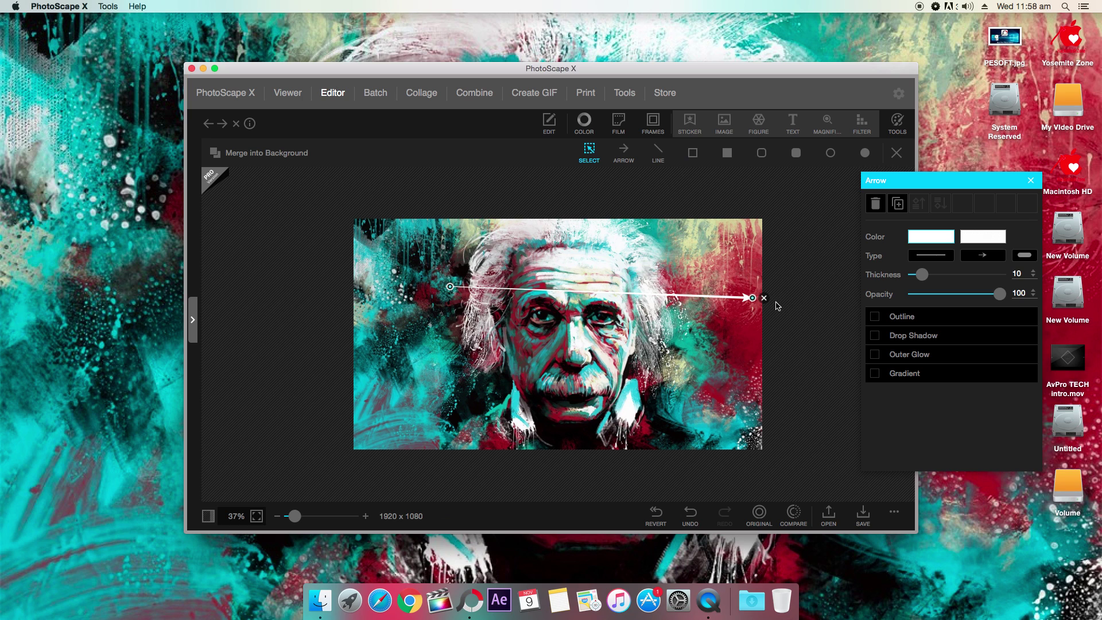
left_click(763, 298)
left_click(658, 153)
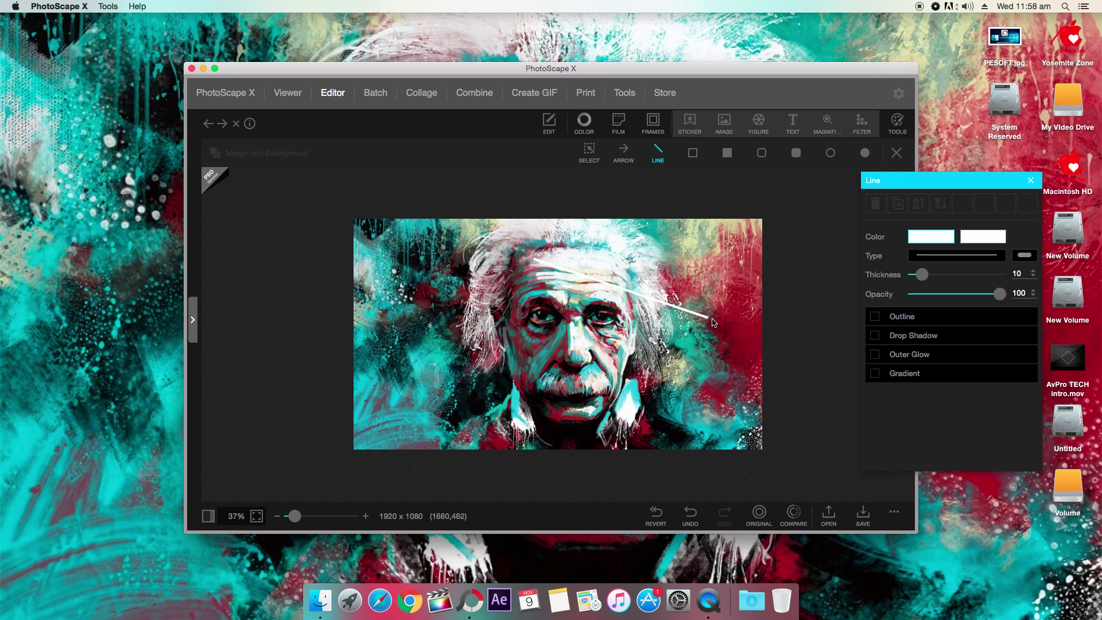
left_click_drag(512, 284, 535, 260)
left_click(609, 269)
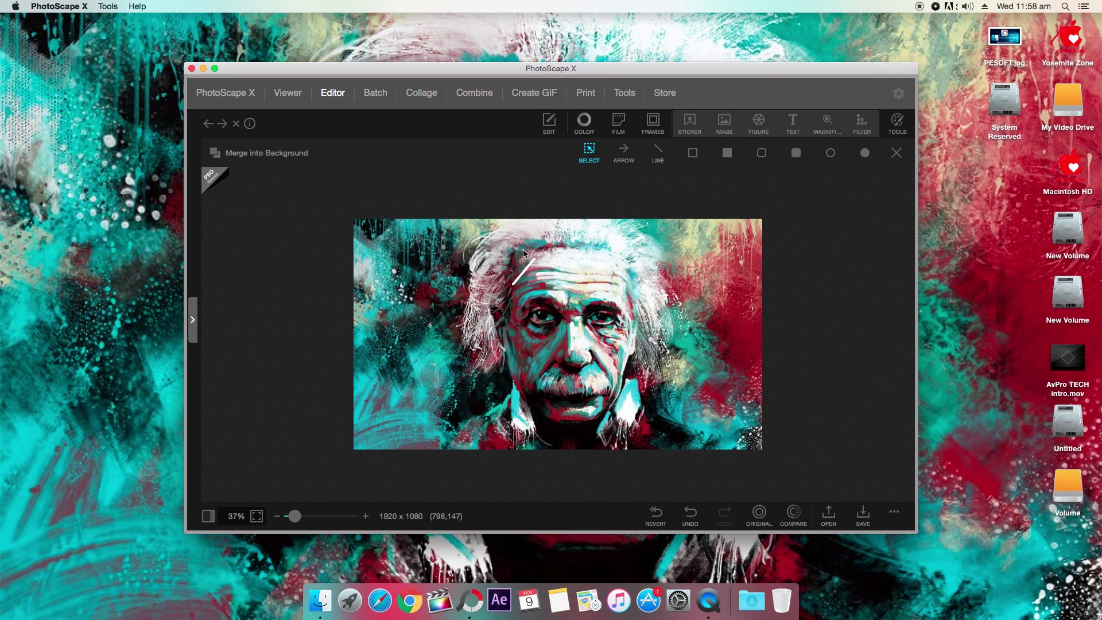
left_click(523, 271)
left_click(544, 265)
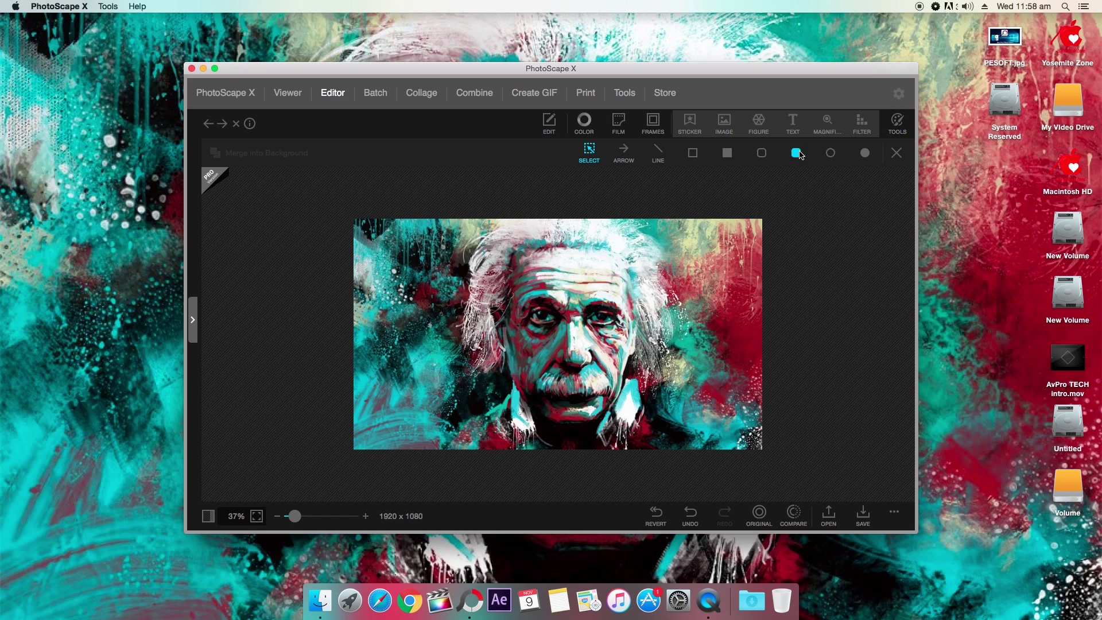
Step: Add a Text object to the photo and open the file chooser for inserting an image
left_click(793, 126)
left_click(758, 123)
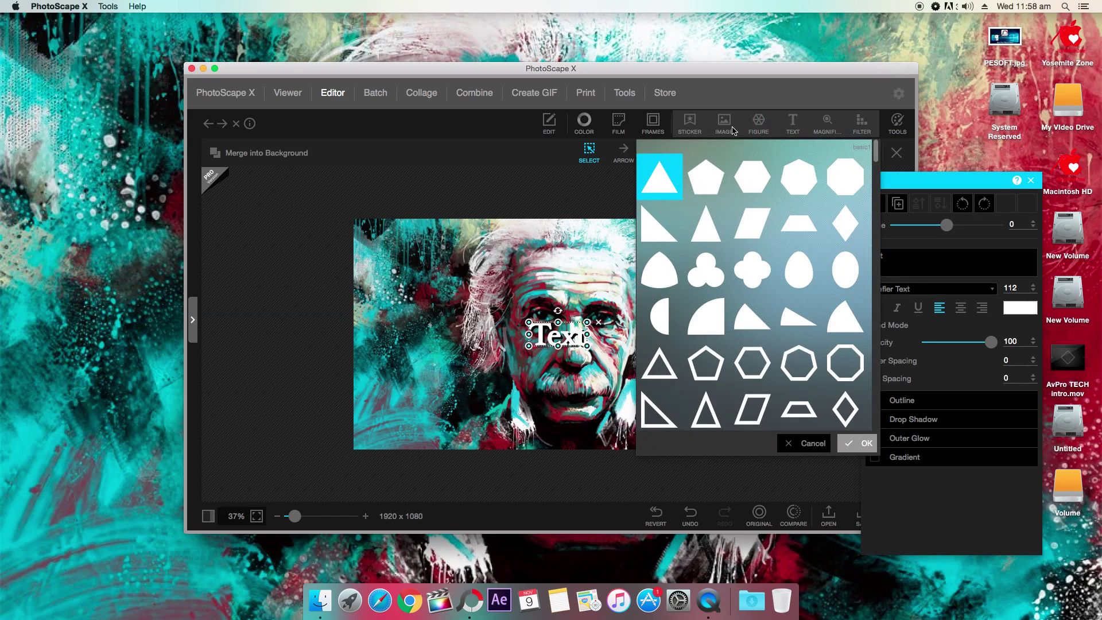
left_click(719, 132)
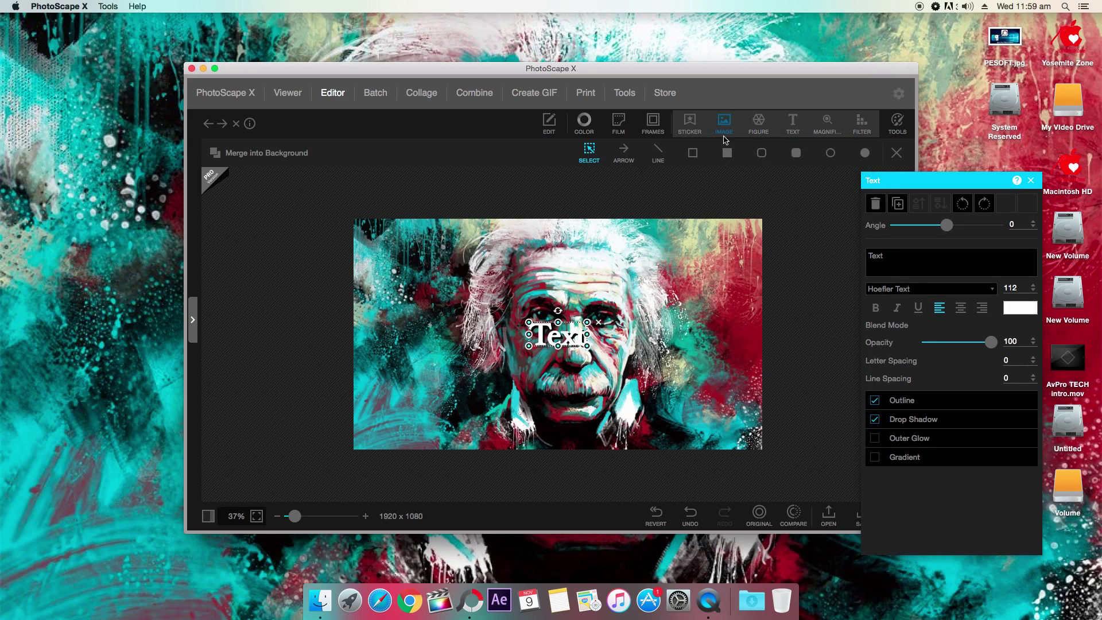
left_click(724, 122)
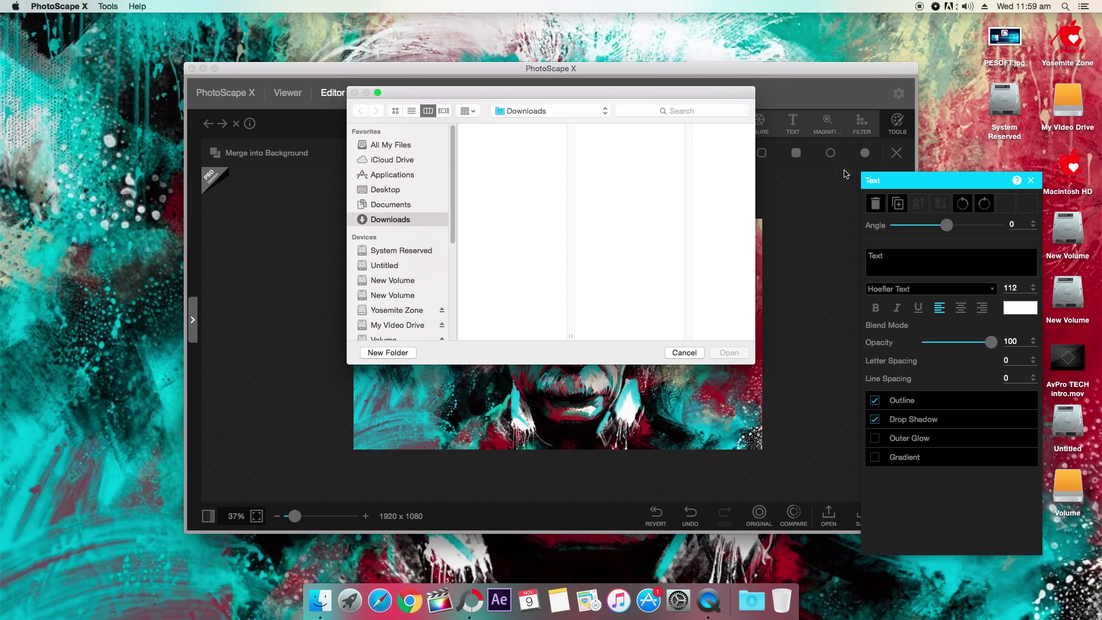
left_click(1031, 183)
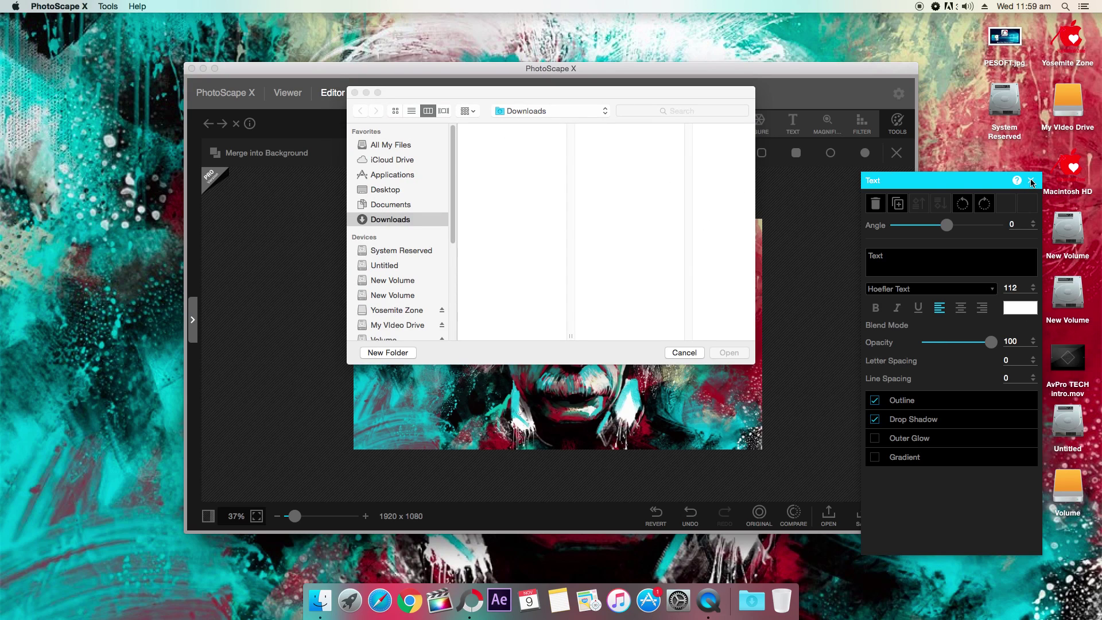
Step: Insert the Einstein jpg from Documents as an image object and shrink it to a fraction
left_click(1031, 181)
left_click(390, 205)
left_click(514, 128)
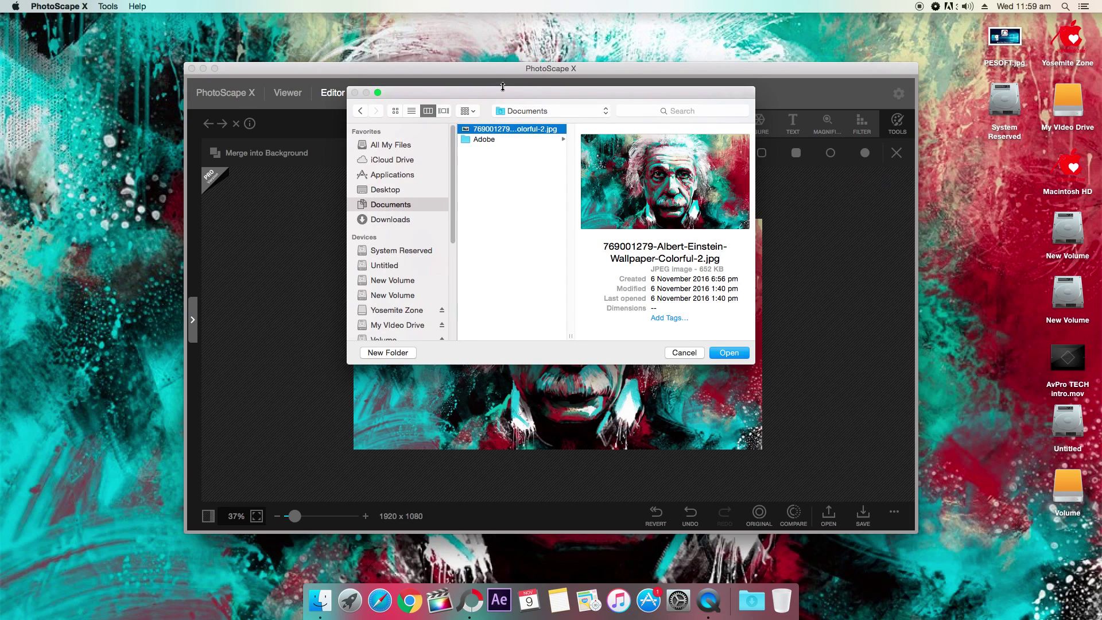
left_click(725, 352)
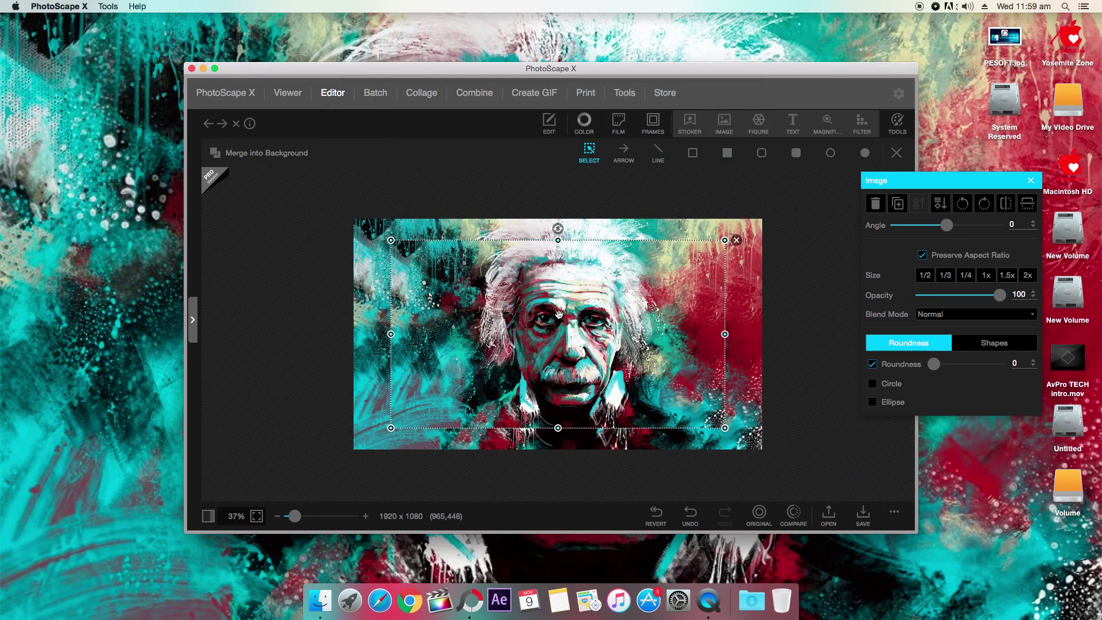
mouse_move(557, 305)
left_mouse_down()
mouse_move(564, 404)
mouse_move(561, 280)
mouse_move(562, 438)
mouse_move(560, 298)
left_mouse_up()
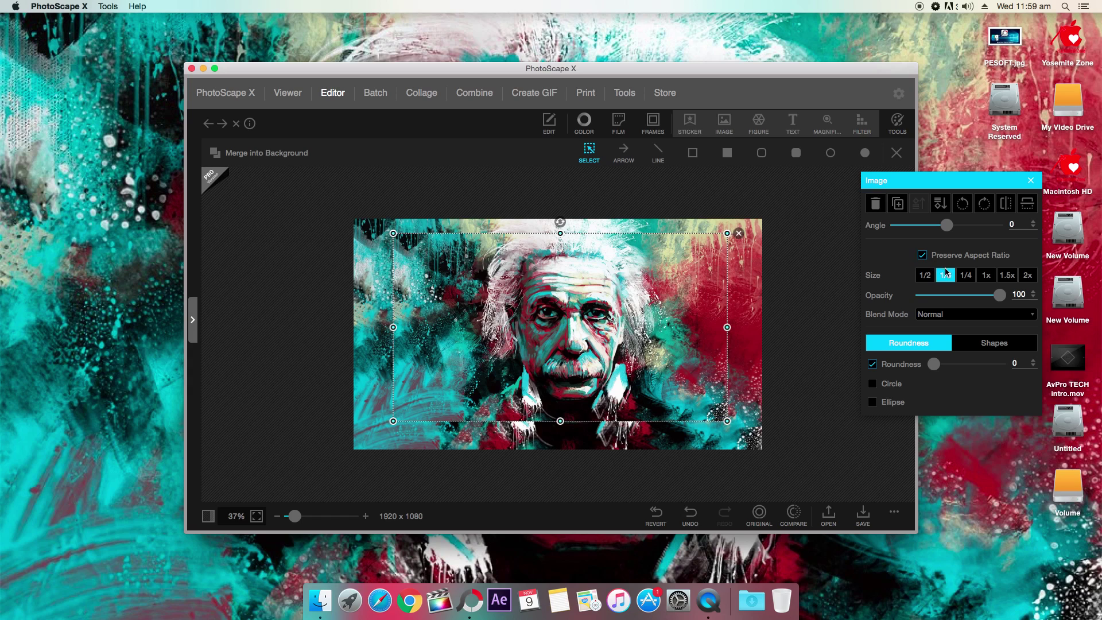
left_click(925, 275)
Step: Move the inset left of the photo and mask it as a circle after trying other shapes
left_click(994, 343)
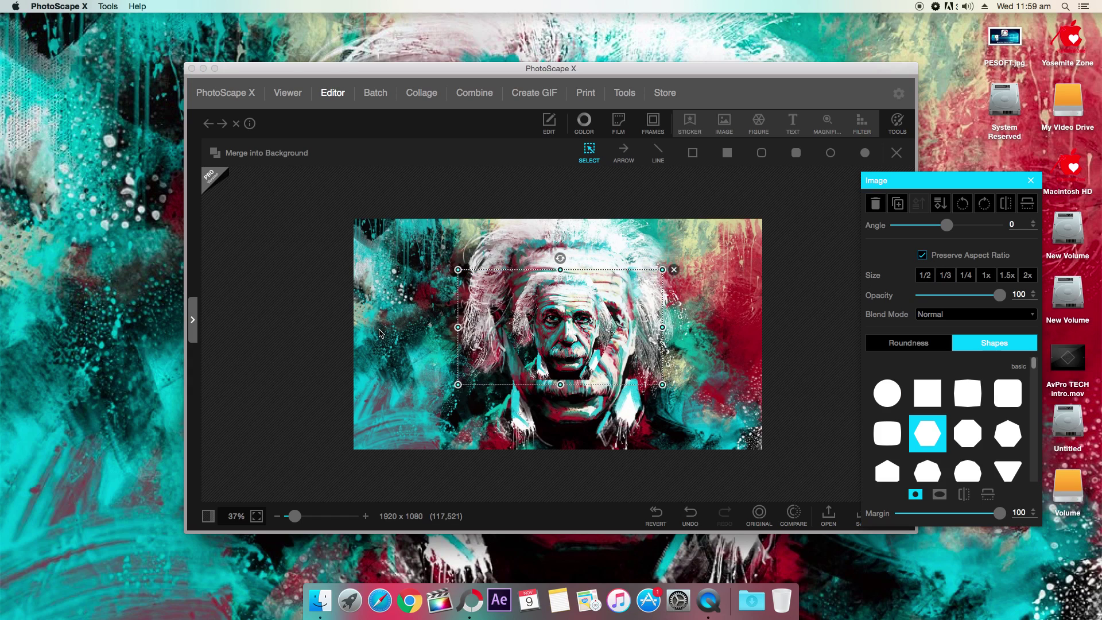
left_click_drag(593, 334, 318, 326)
left_click(1016, 442)
left_click(1004, 471)
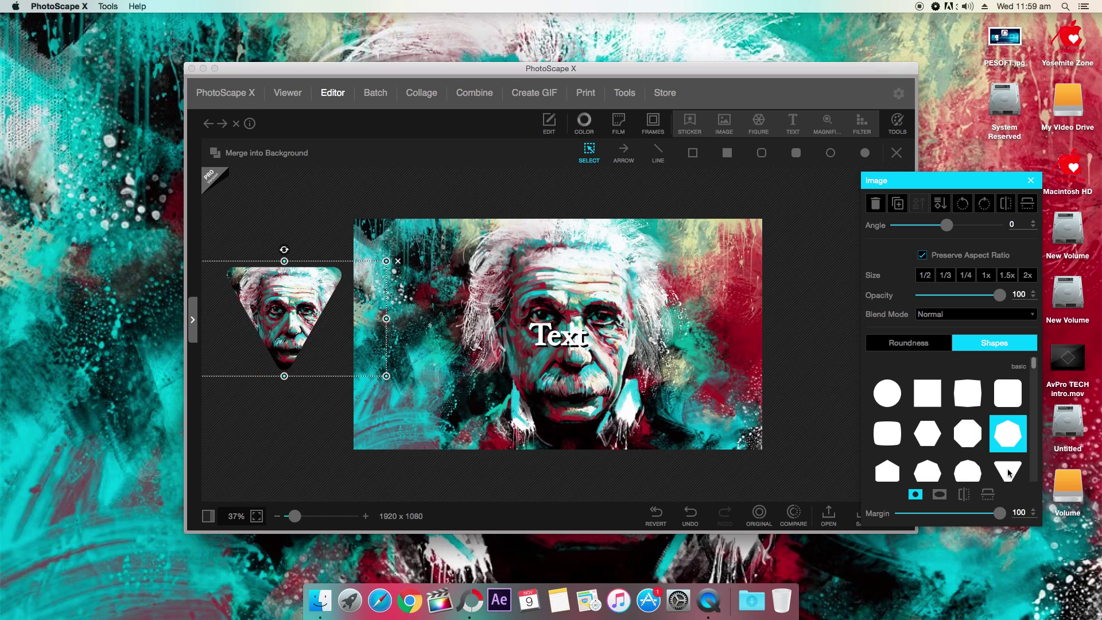
left_click(962, 476)
left_click(926, 395)
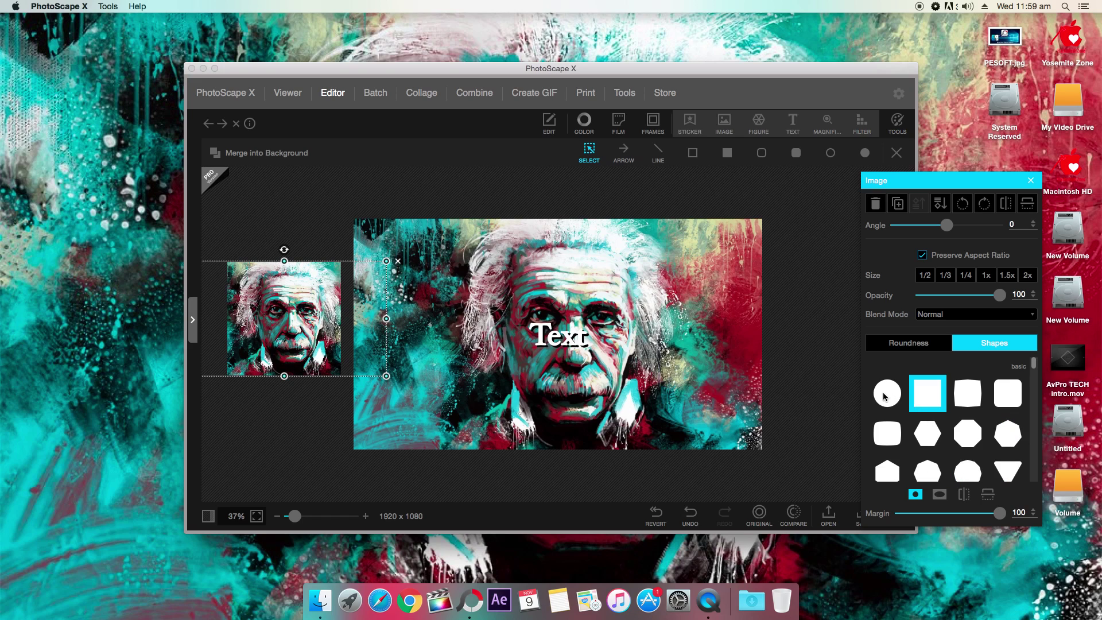
left_click(887, 394)
left_click(553, 277)
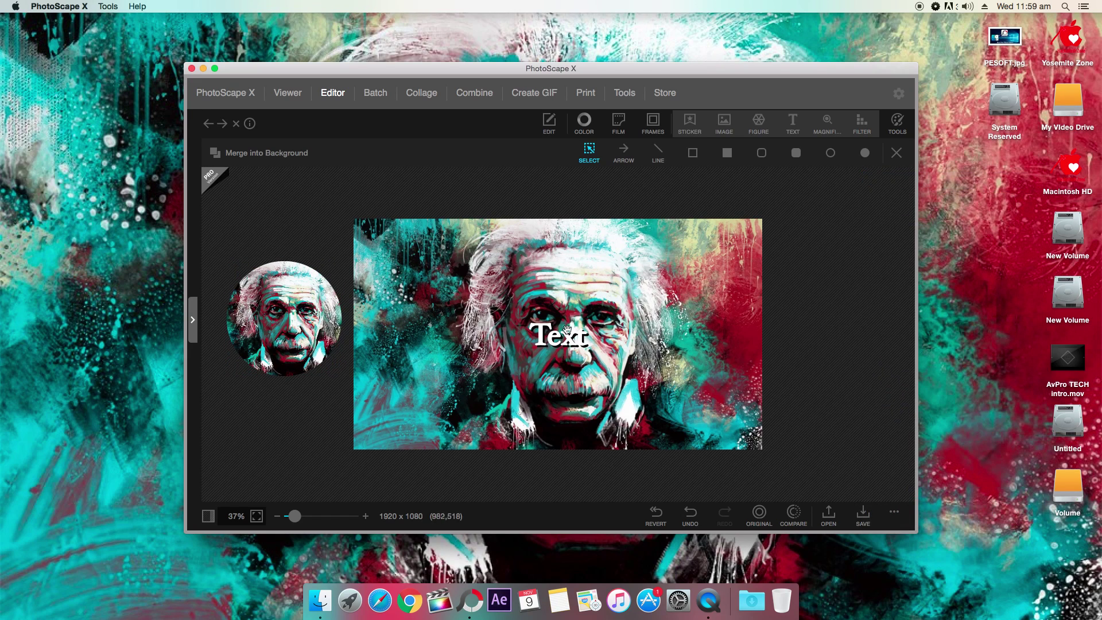
Step: Pixelate Einstein's face with a mosaic patch at strength 50
left_click(862, 121)
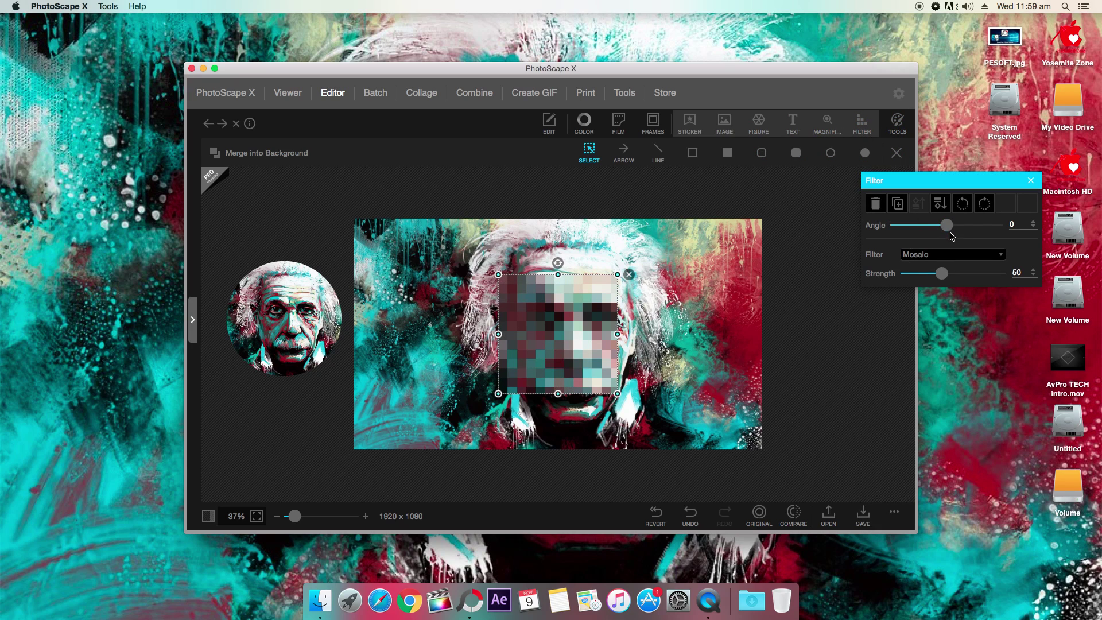
left_click_drag(951, 235, 890, 228)
left_click(1031, 183)
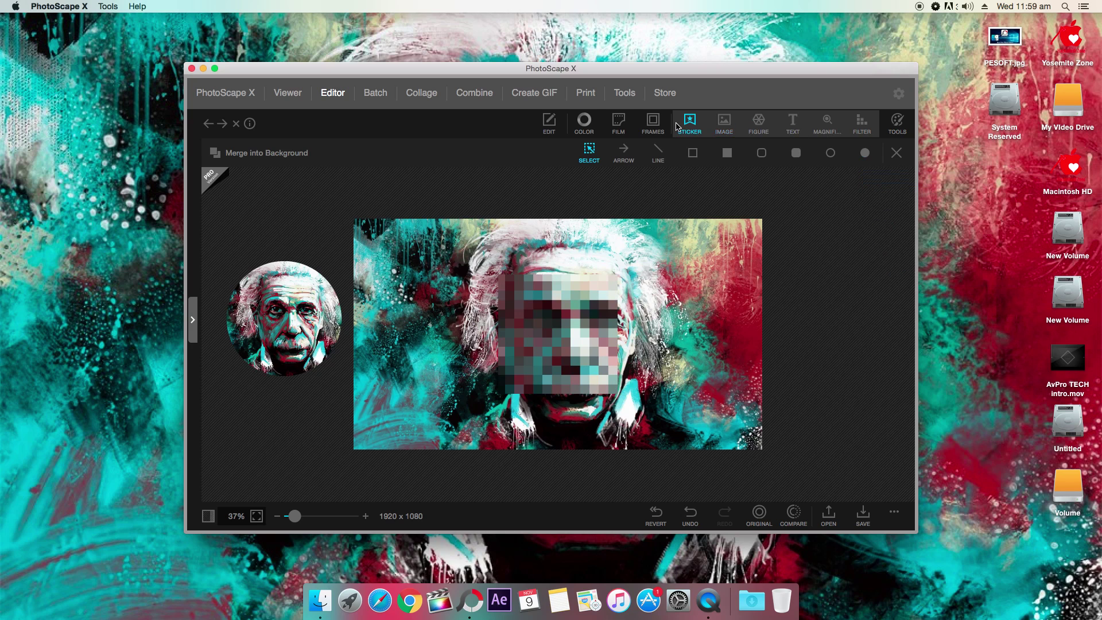
Step: Try the Kinsfolk and Irchenfield film effects on the photo
left_click(618, 123)
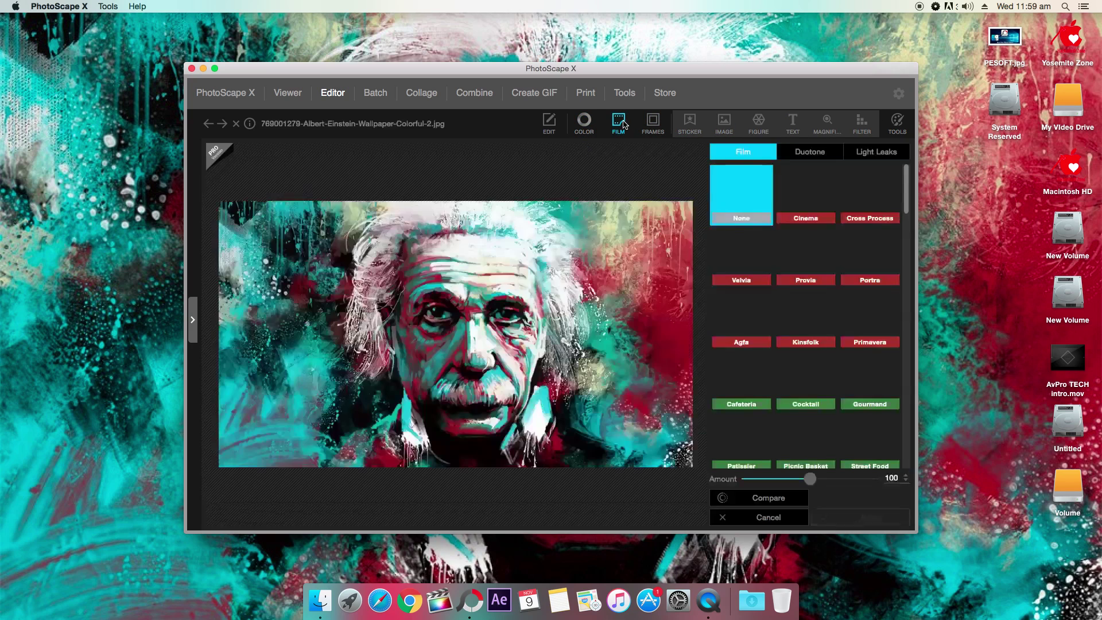
left_click(795, 274)
scroll(795, 274, "down", 2)
scroll(794, 273, "down", 5)
left_click(855, 443)
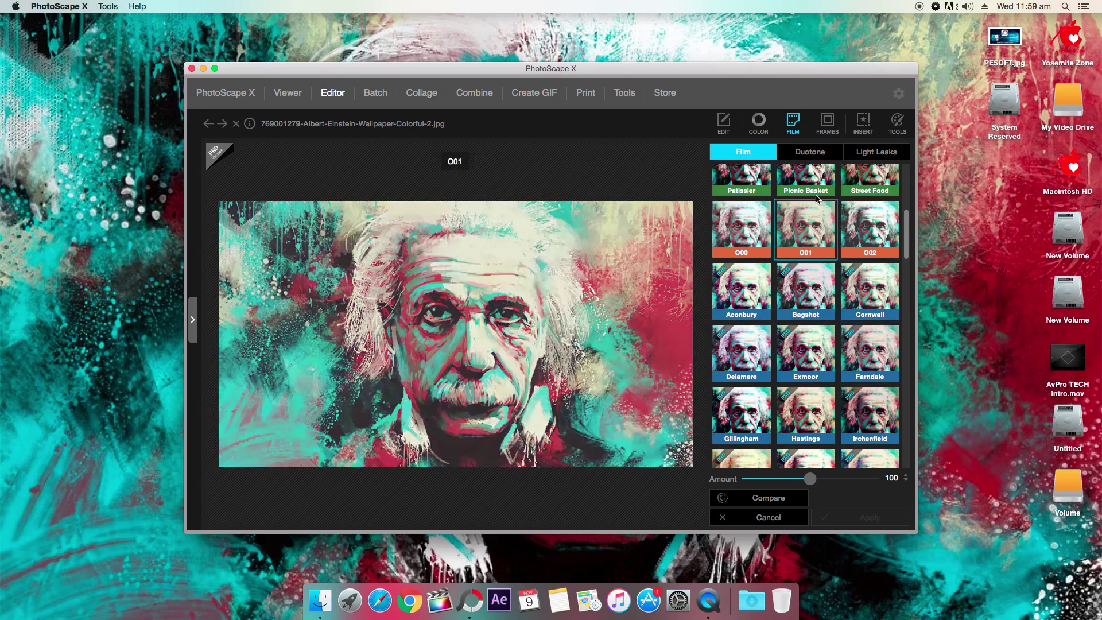
left_click(827, 122)
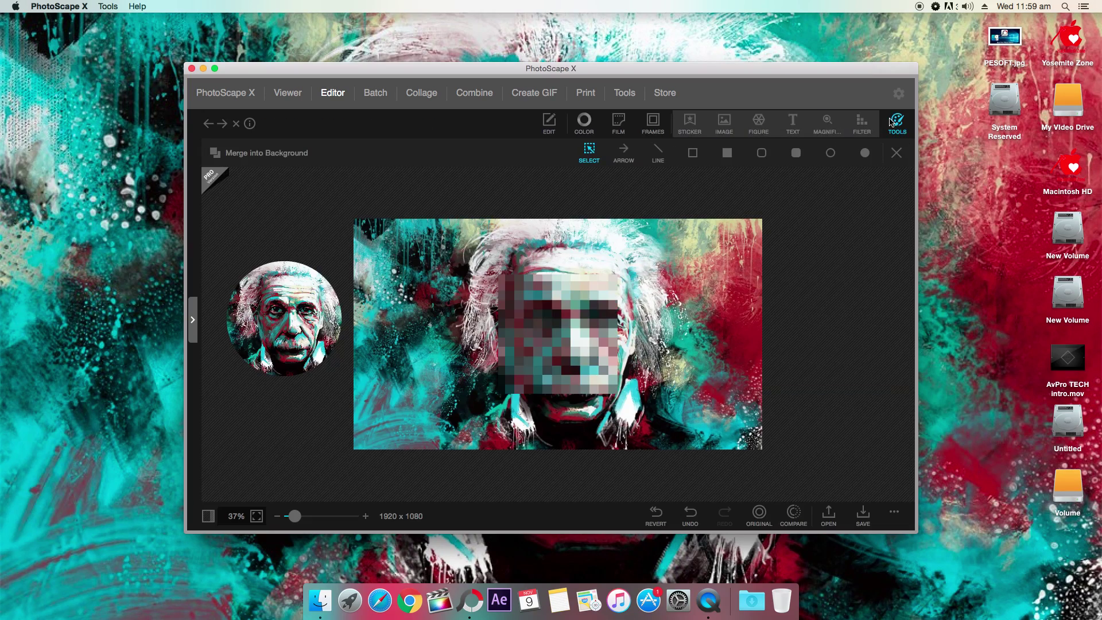
Step: Paint a size-44 colour adjustment brush across Einstein's face
left_click(897, 122)
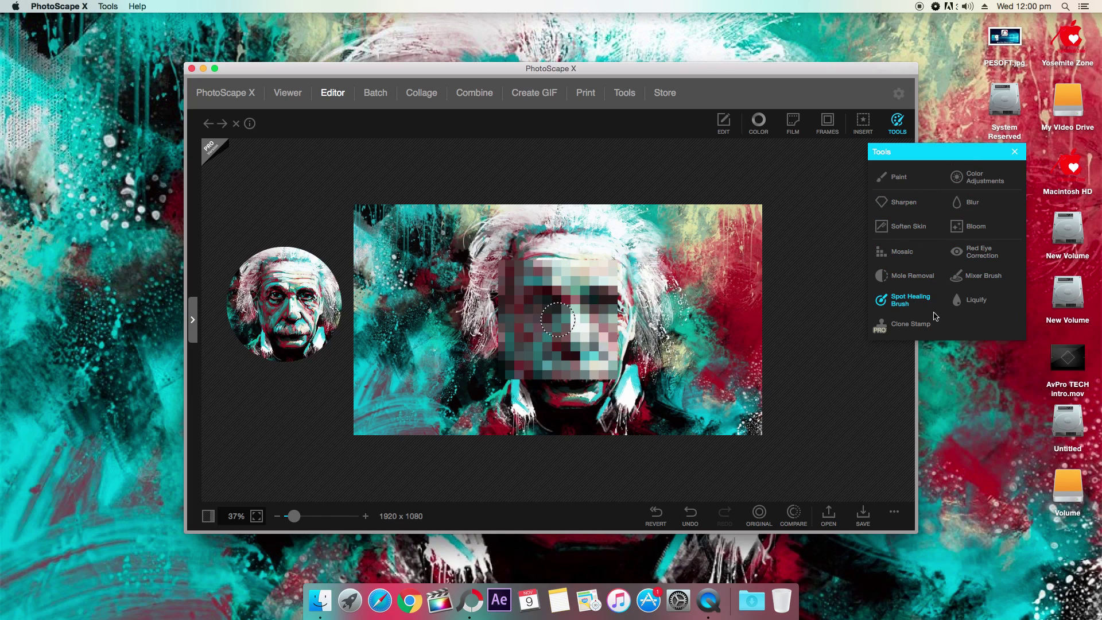
left_click(979, 178)
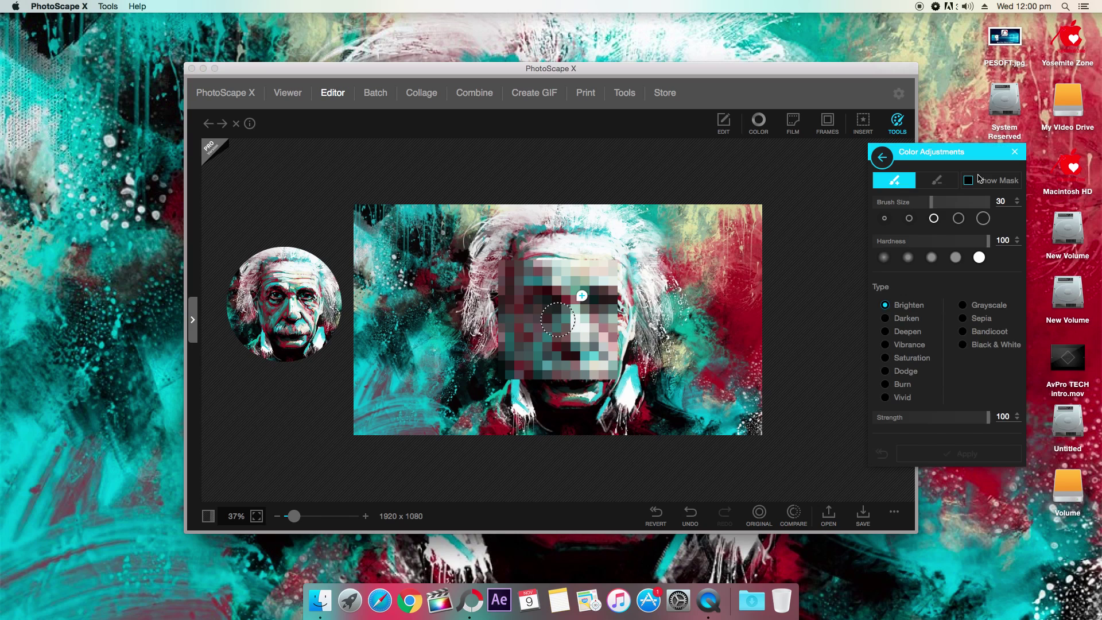
left_click_drag(931, 202, 957, 202)
mouse_move(551, 310)
left_mouse_down()
mouse_move(643, 310)
mouse_move(538, 303)
mouse_move(655, 296)
mouse_move(566, 313)
mouse_move(614, 353)
mouse_move(575, 281)
mouse_move(502, 261)
mouse_move(605, 264)
mouse_move(623, 289)
mouse_move(515, 347)
mouse_move(651, 314)
mouse_move(636, 198)
left_mouse_up()
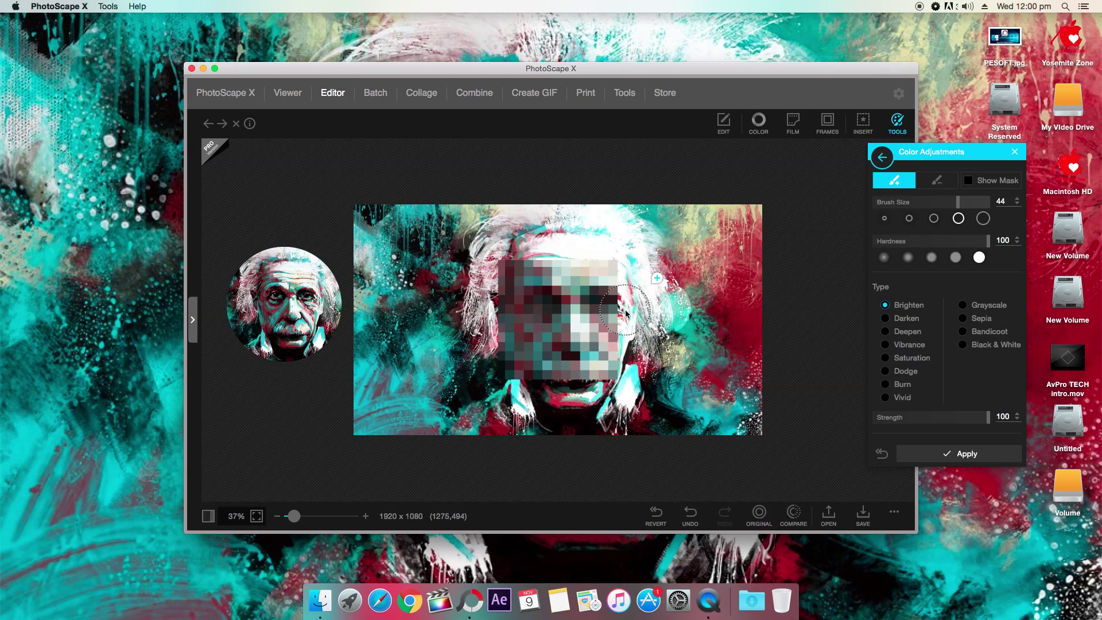
Step: Try Darken, Deepen and Grayscale on the brushed area, then undo all edits
left_click(894, 322)
left_click(893, 333)
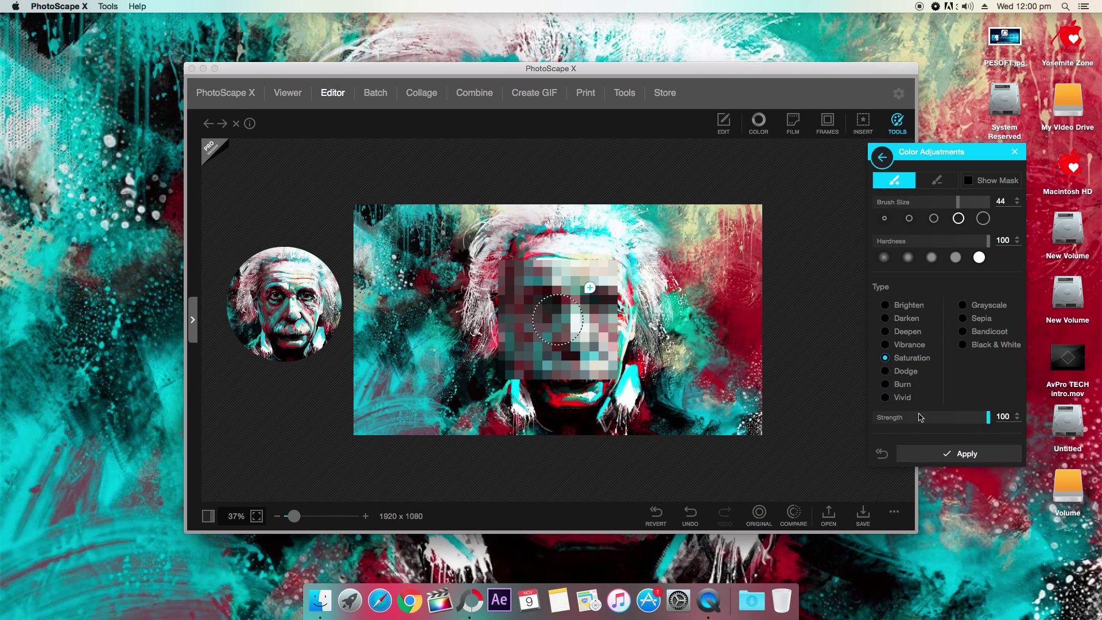
left_click(970, 305)
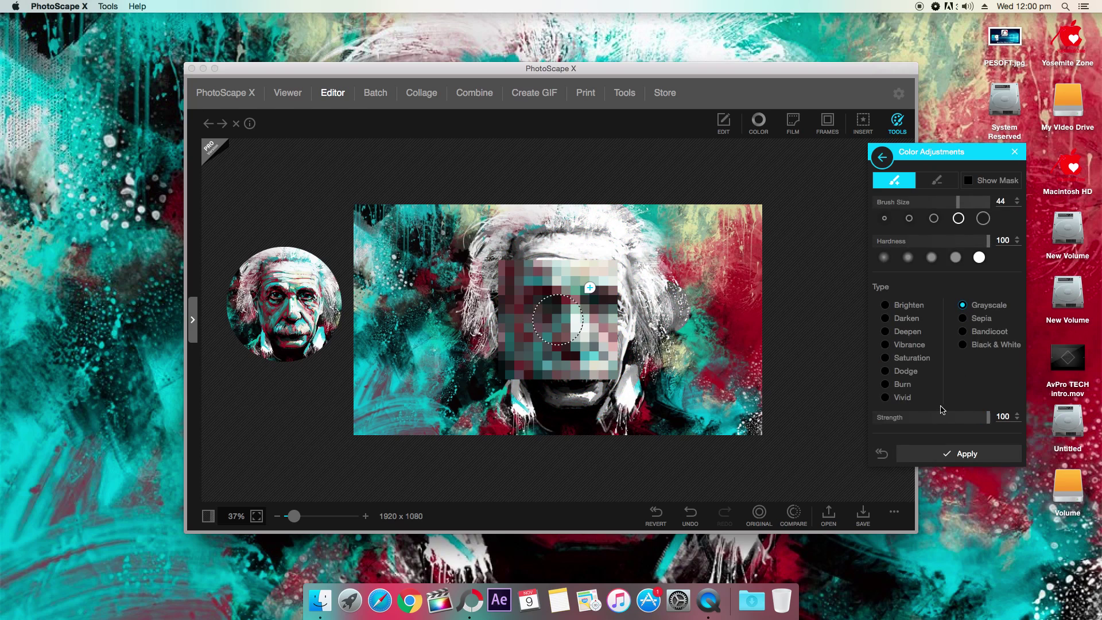
left_click(1015, 153)
key("super+z")
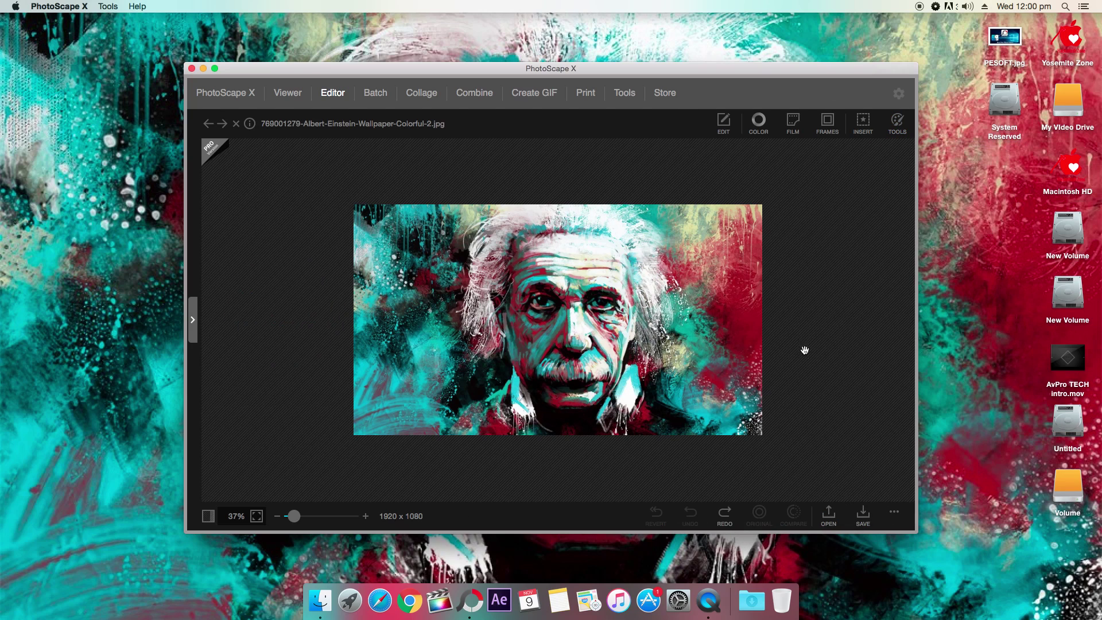
Step: Crop the Einstein wallpaper to a free 769 x 1060 portrait box around his face
left_click(759, 122)
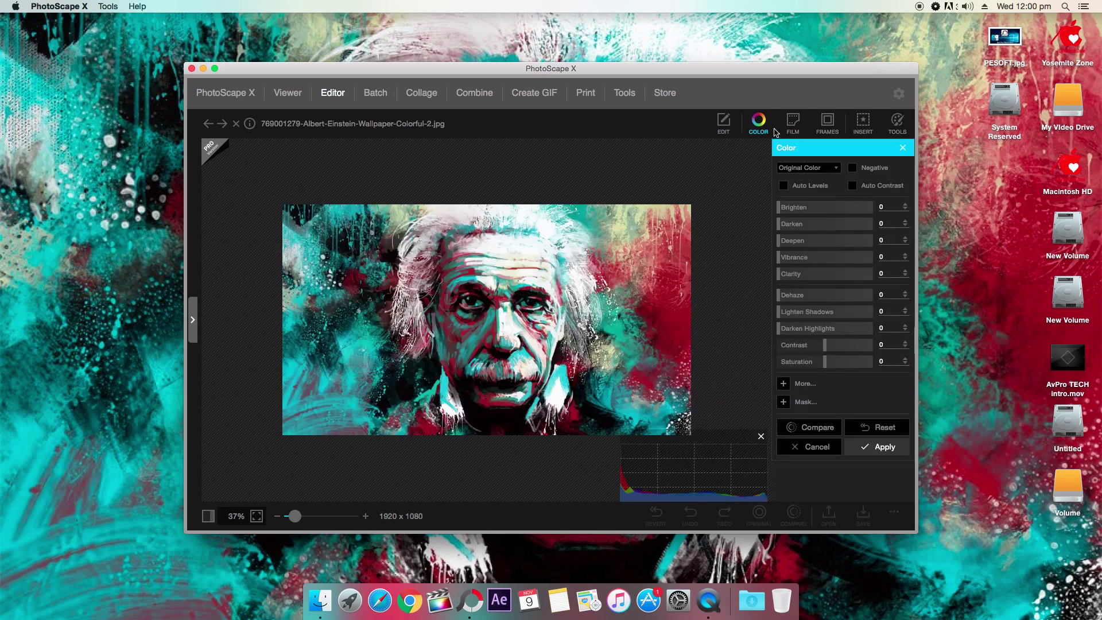
left_click(723, 122)
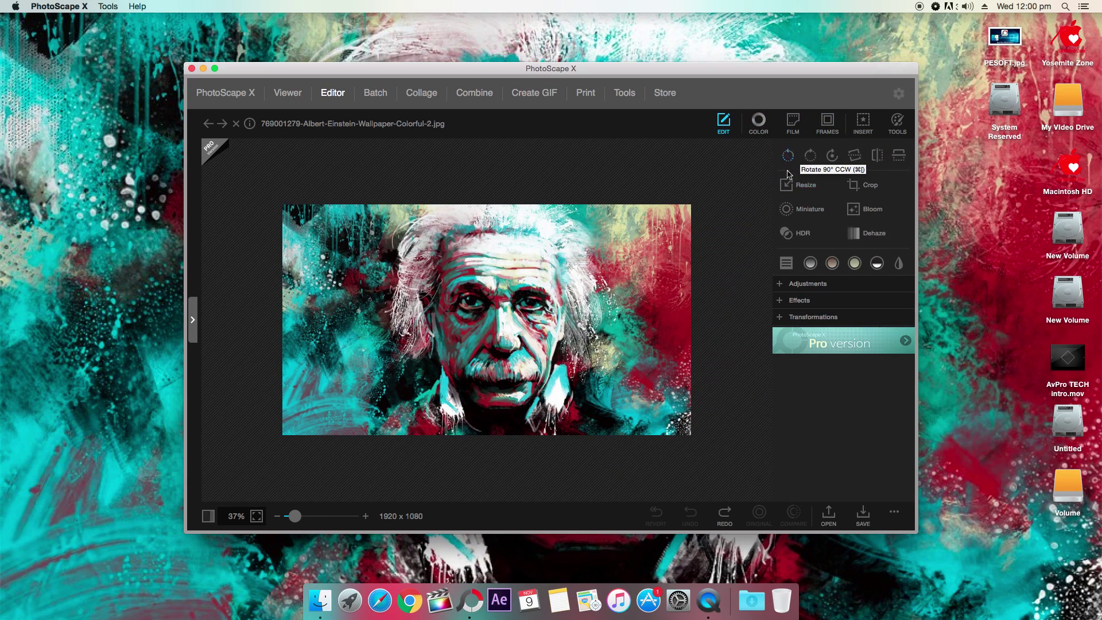
left_click(867, 186)
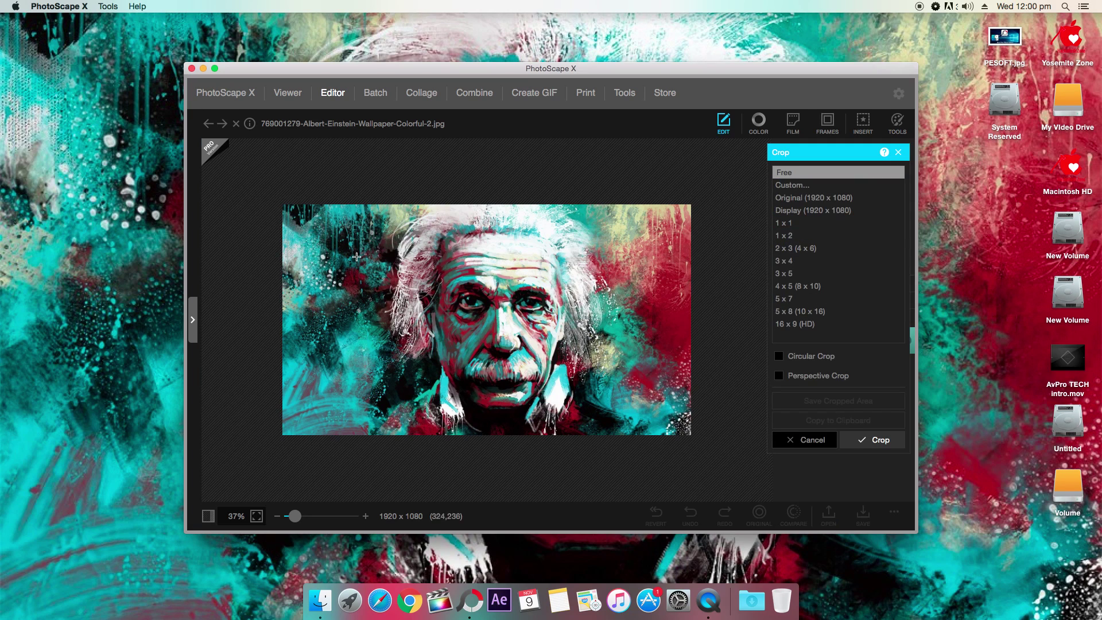
left_click_drag(409, 209, 572, 435)
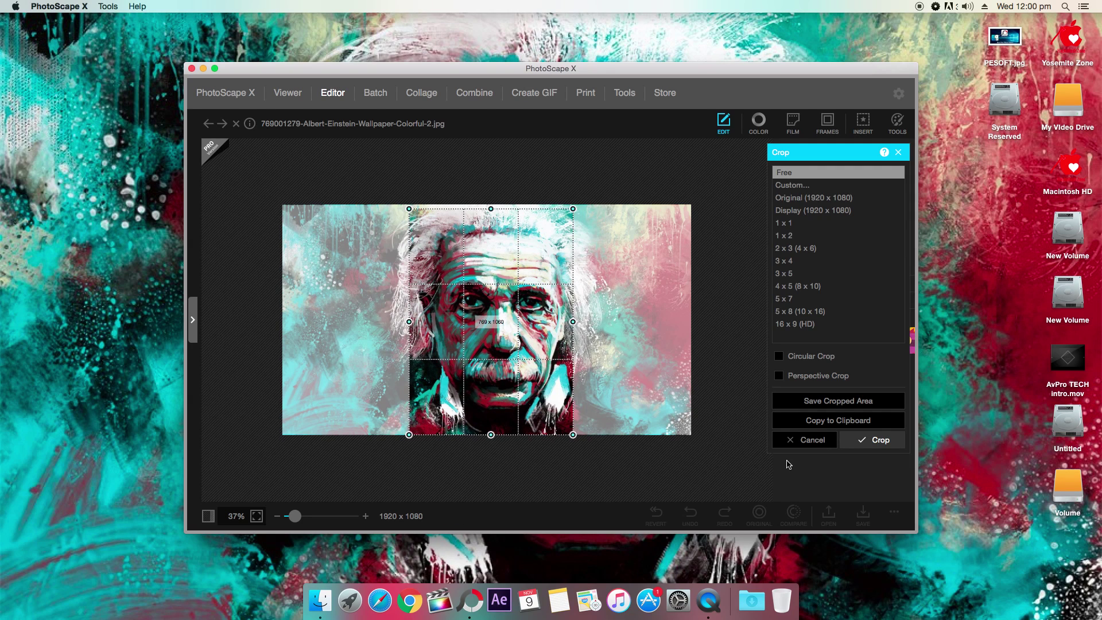
left_click(893, 439)
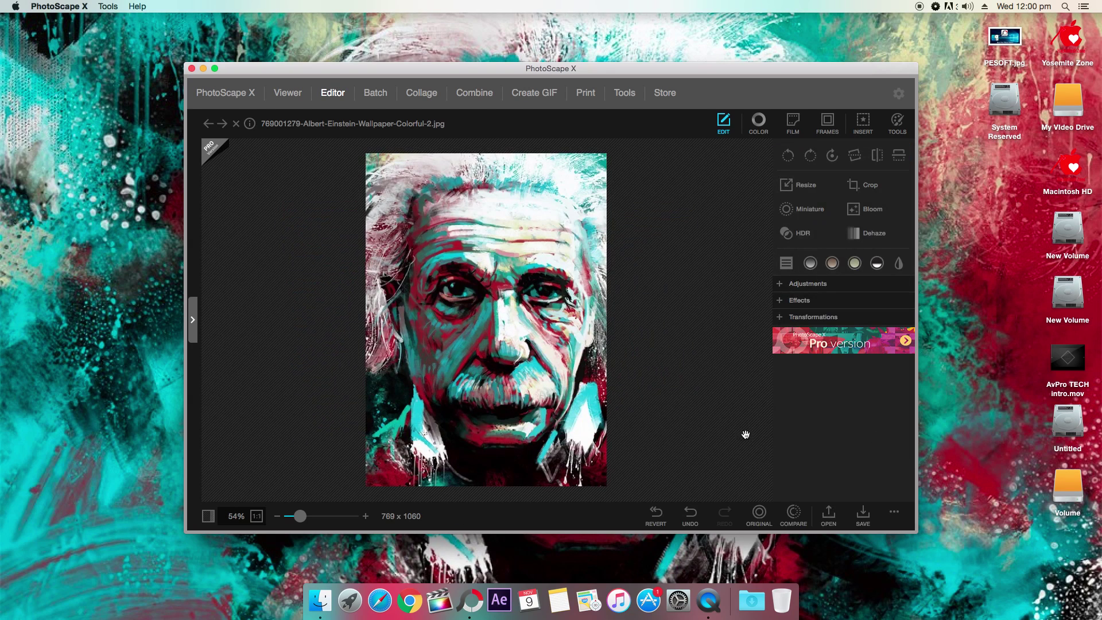
Step: Set JPEG quality to 100 and begin saving the photo under a new file name
left_click(863, 514)
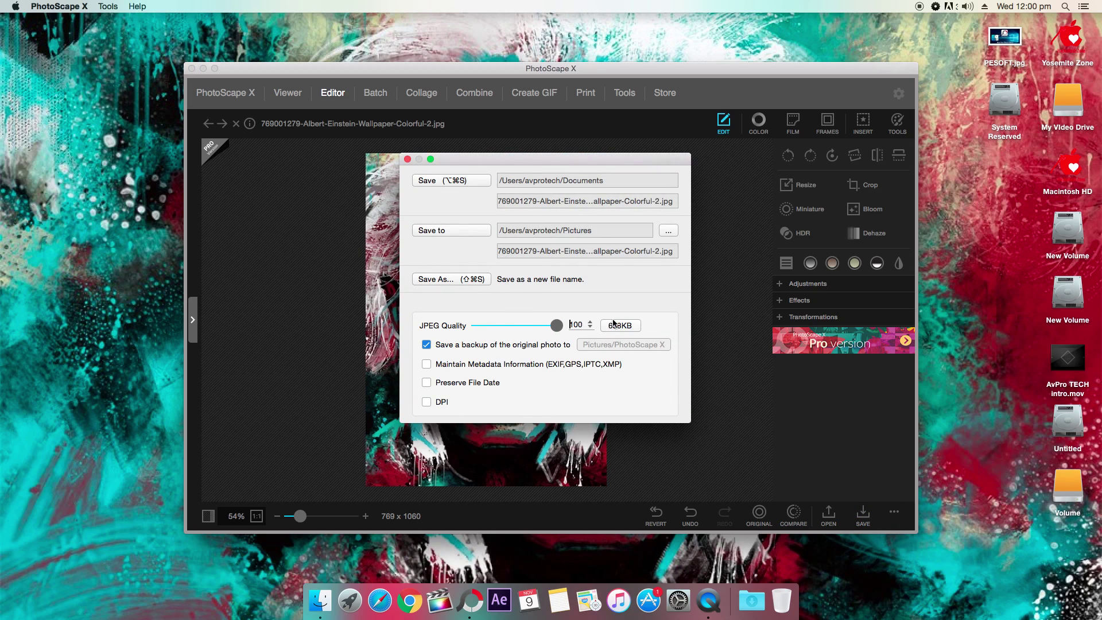
left_click_drag(491, 327, 459, 328)
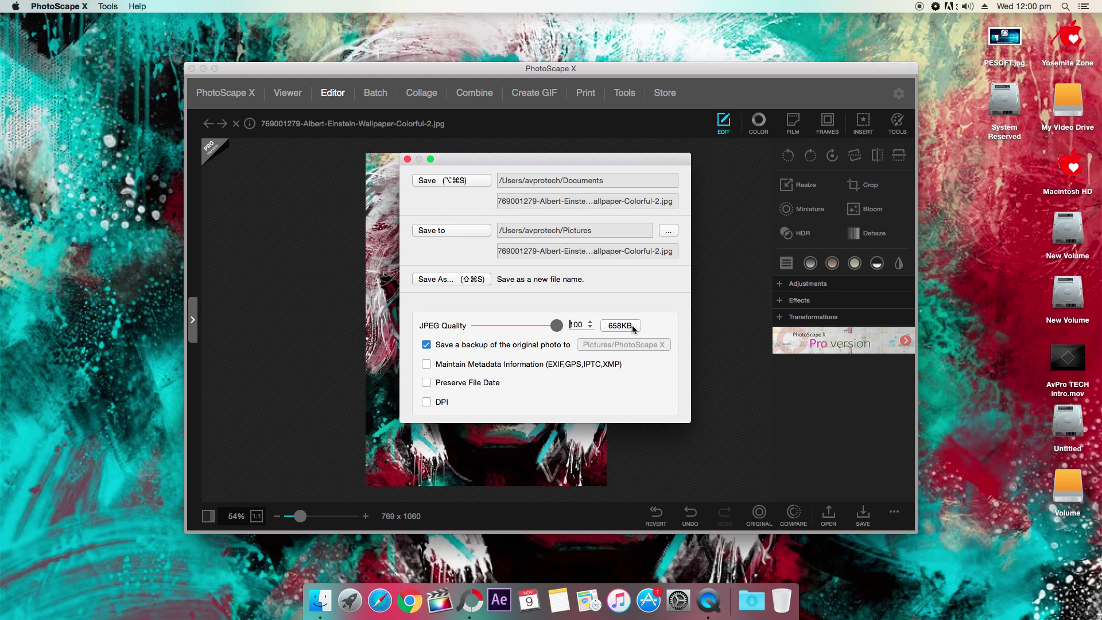
left_click(461, 279)
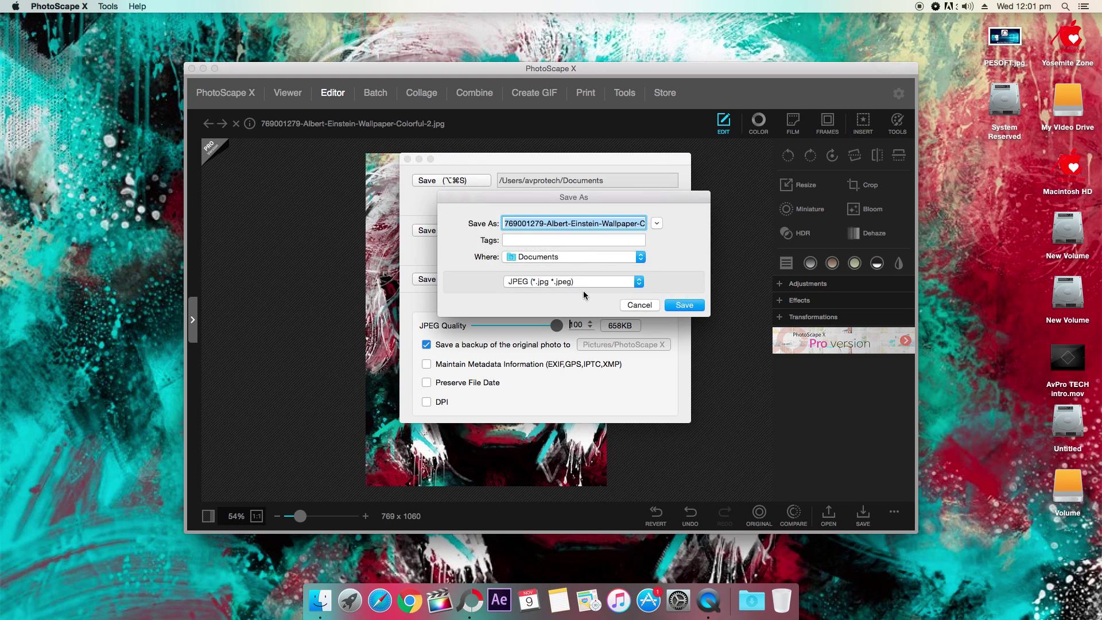
left_click(573, 282)
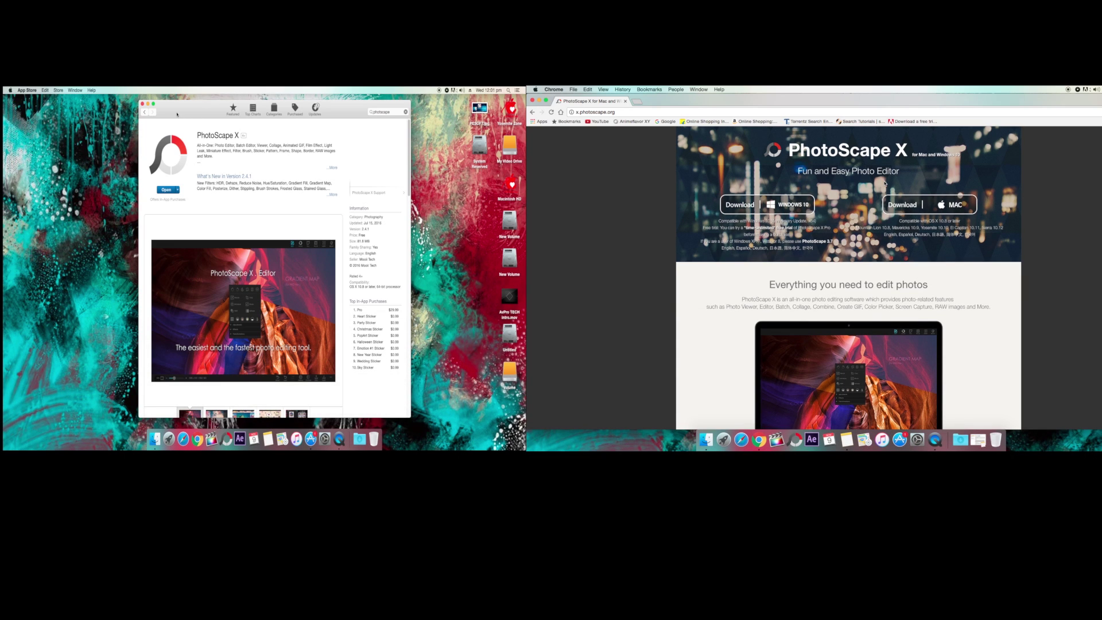
Step: Scroll down the photoscape.org page and dismiss the App Store share options
scroll(885, 184, "down", 1)
scroll(885, 184, "down", 5)
scroll(884, 182, "down", 6)
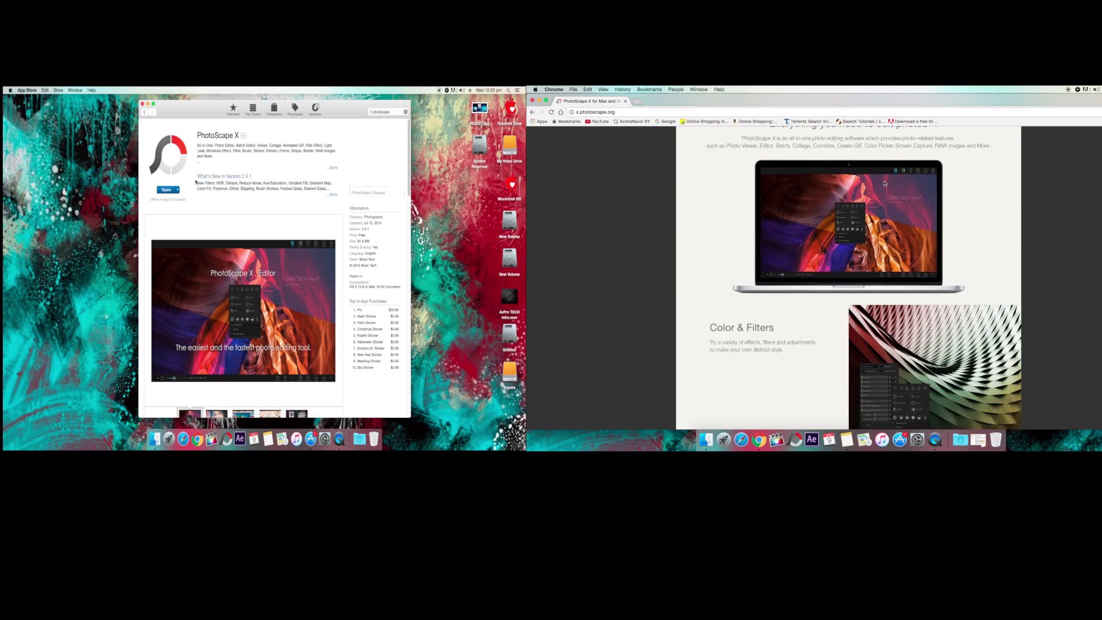
left_click(240, 209)
scroll(884, 183, "down", 13)
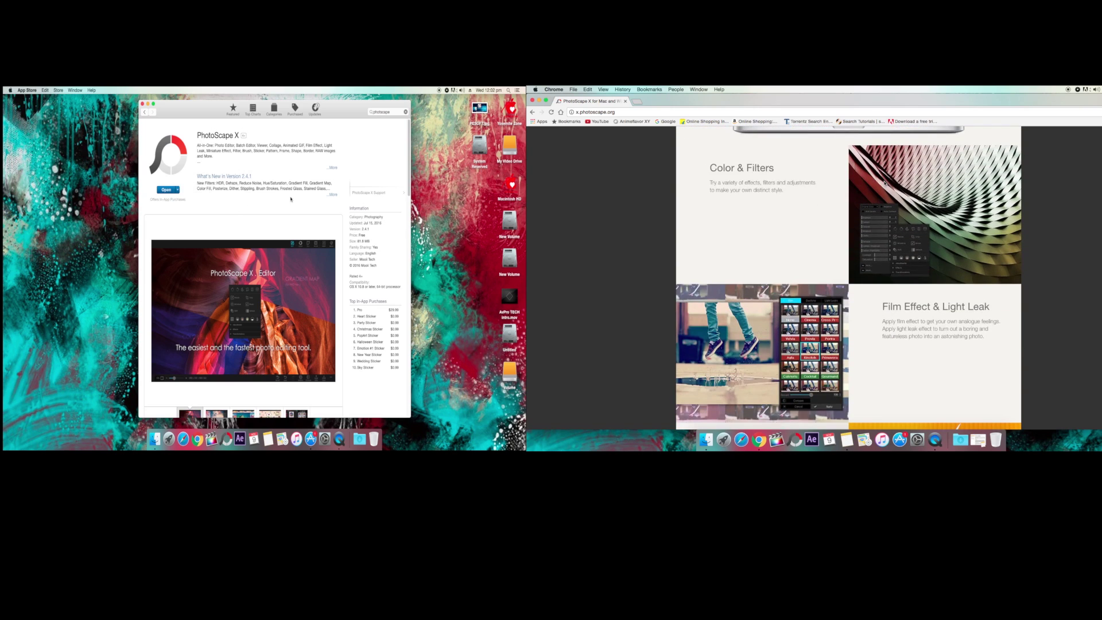
Step: Expand the App Store description via More and scroll through the Key Features list
left_click(333, 195)
scroll(297, 257, "down", 15)
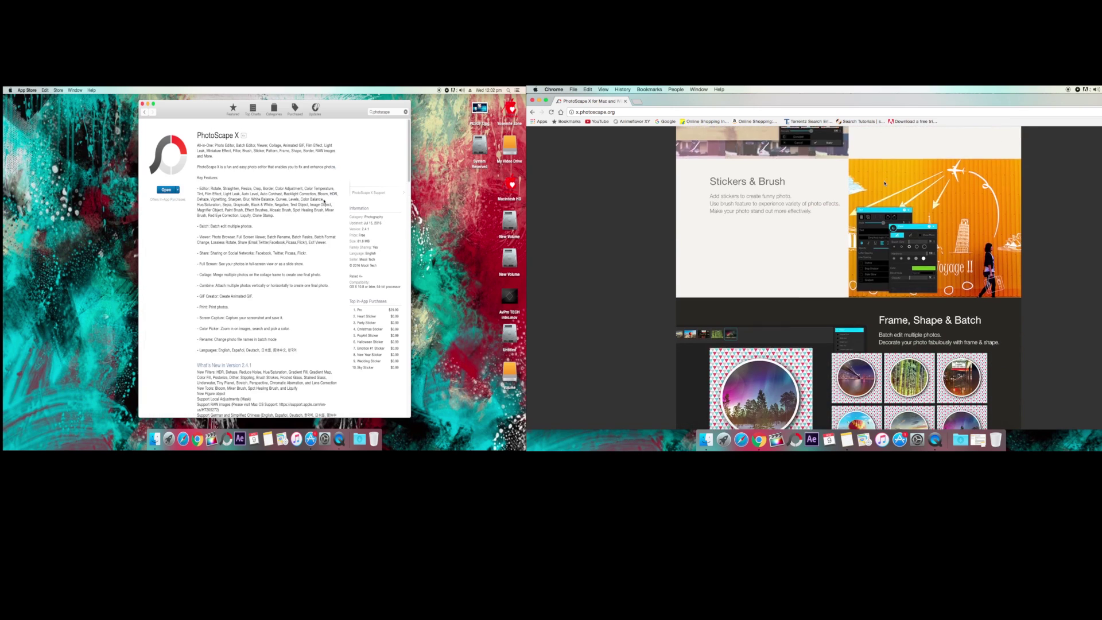
scroll(885, 184, "down", 9)
scroll(885, 183, "down", 8)
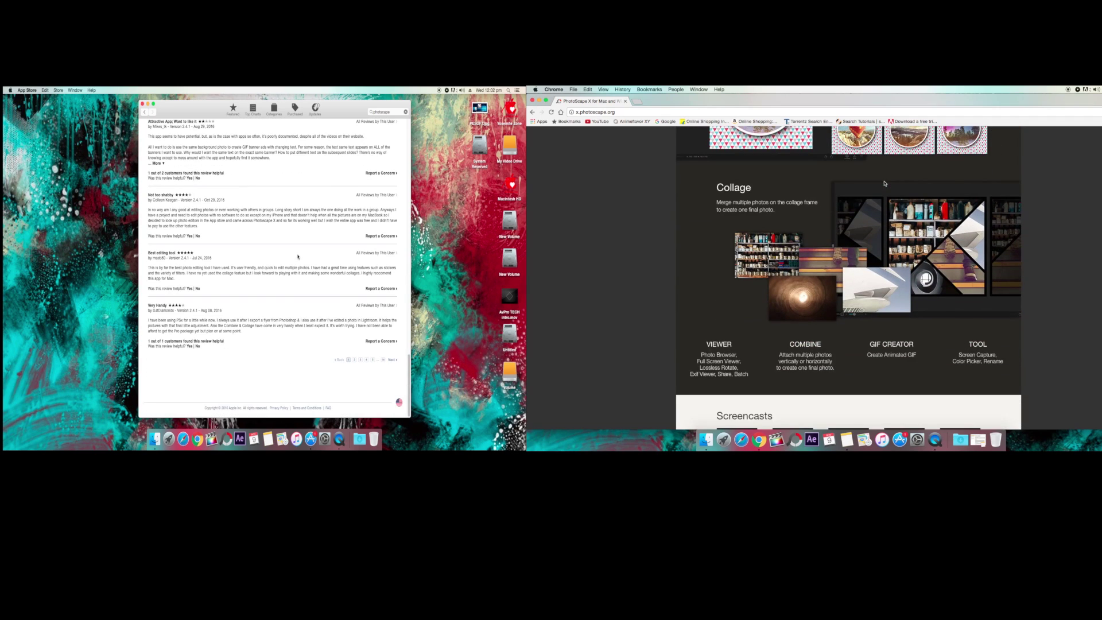
scroll(310, 256, "up", 15)
scroll(885, 184, "up", 15)
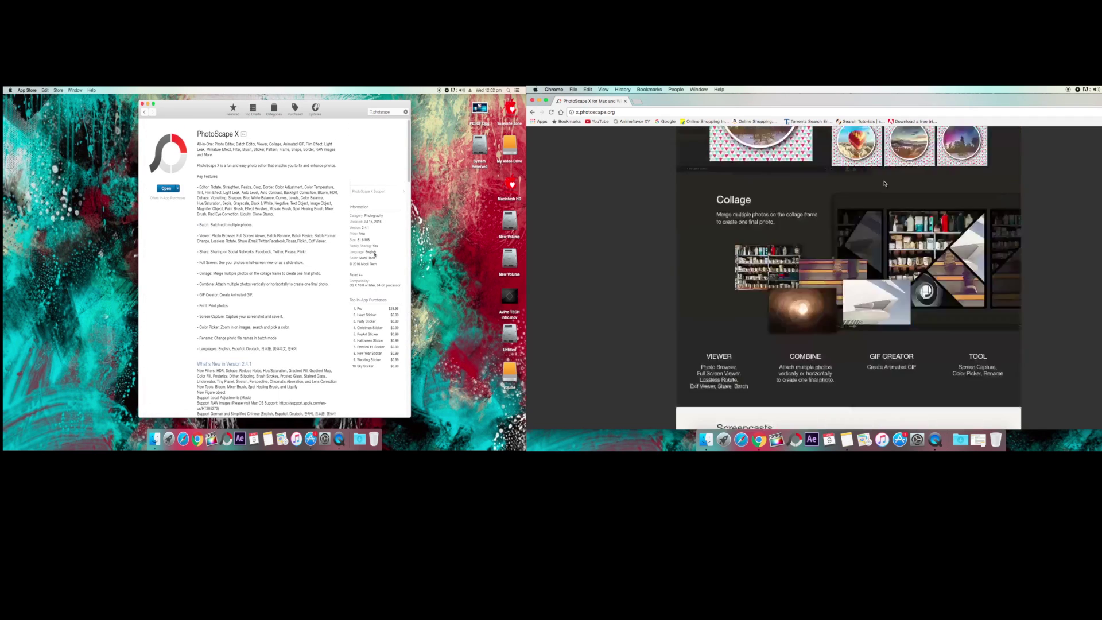